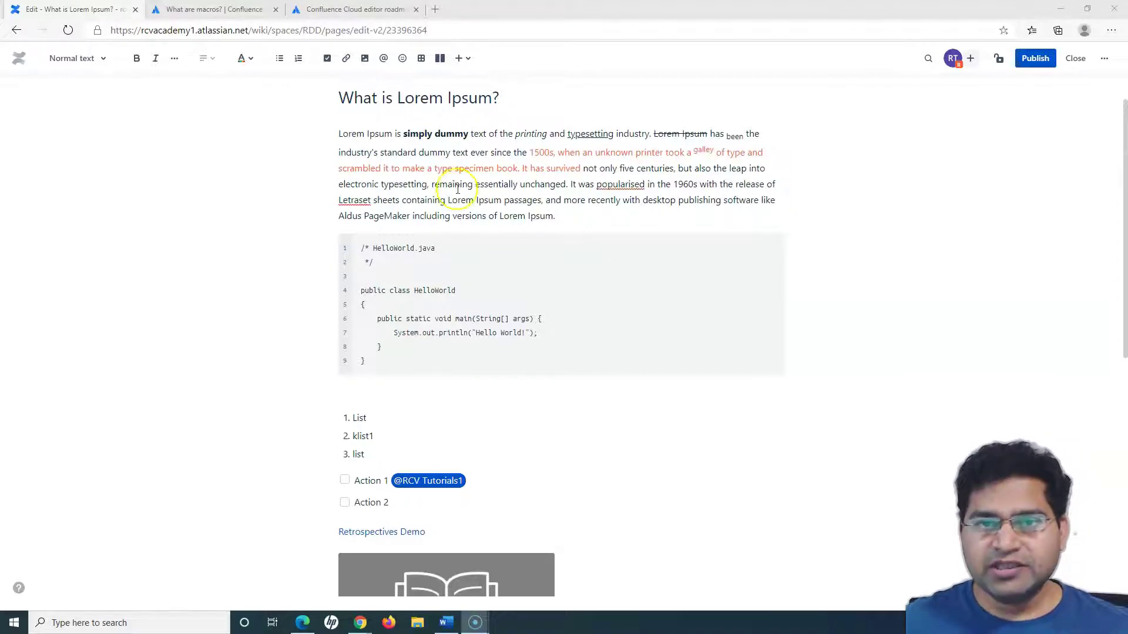
- Insert a two-column layout section between the Lorem Ipsum paragraph and the HelloWorld code block
{"action": "left_click_drag", "start_coordinate": [418, 133], "coordinate": [596, 232]}
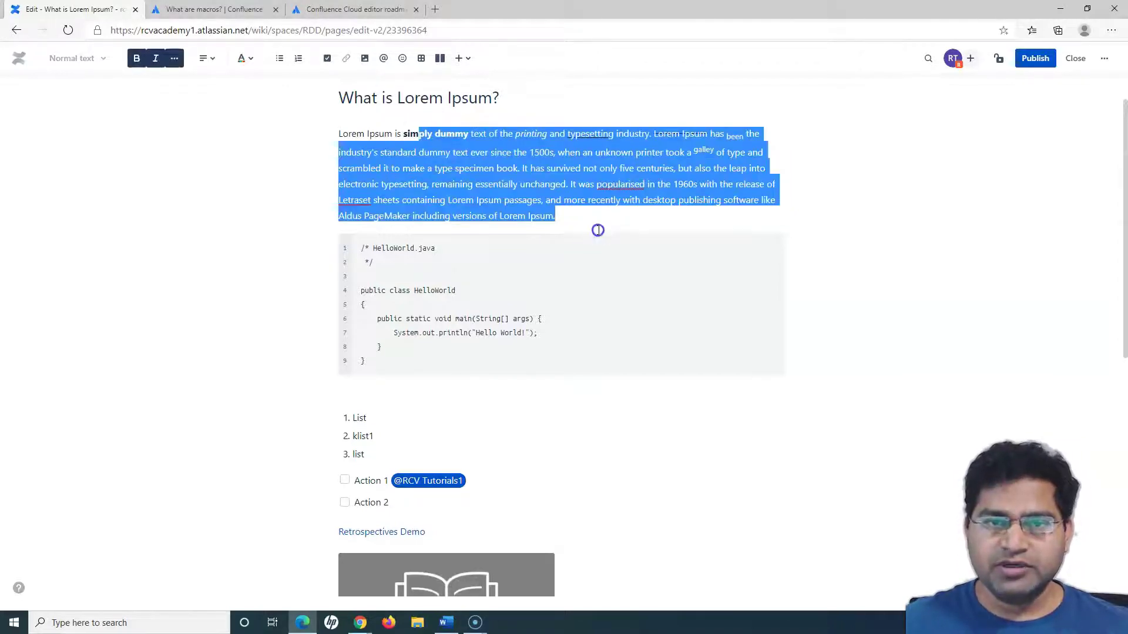
{"action": "left_click", "coordinate": [596, 232]}
{"action": "left_click", "coordinate": [355, 200]}
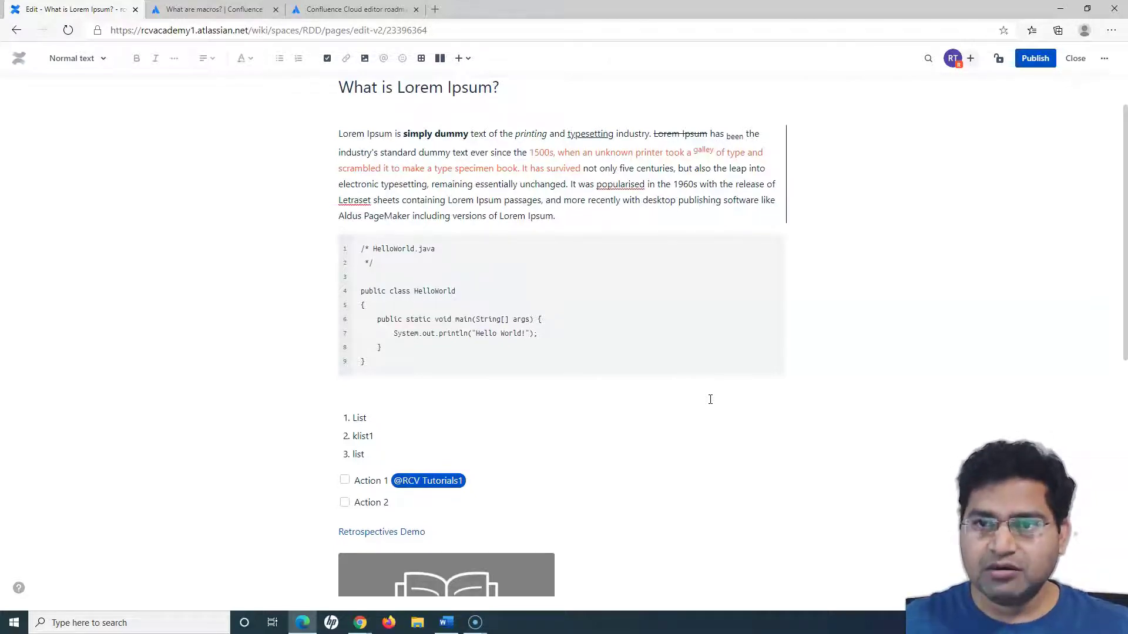
{"action": "key", "text": "Return"}
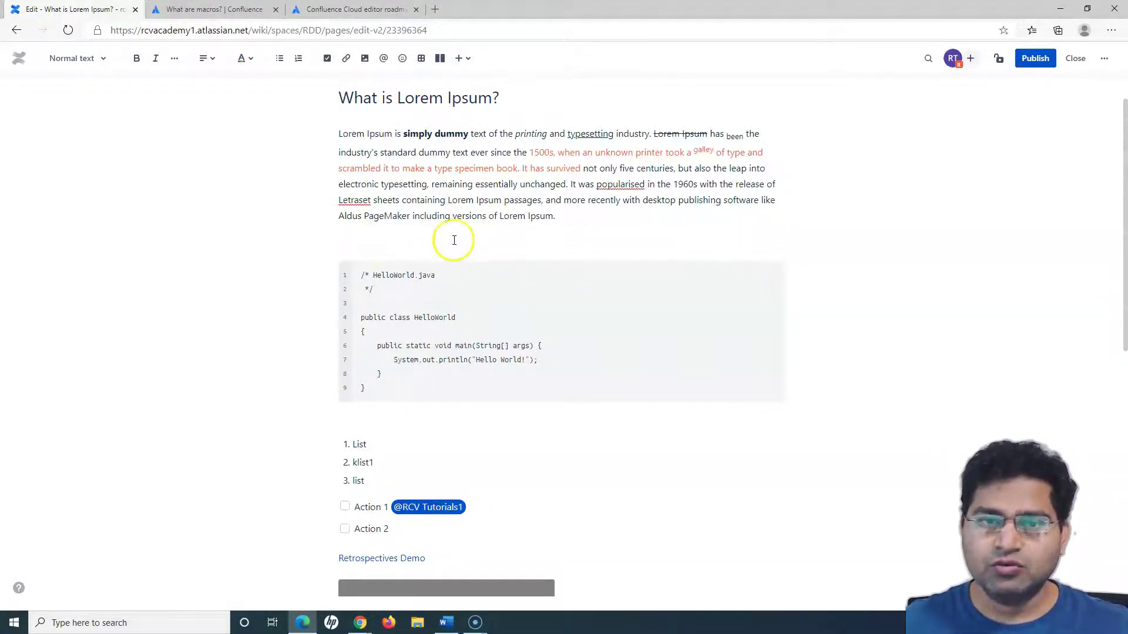
{"action": "left_click", "coordinate": [441, 66]}
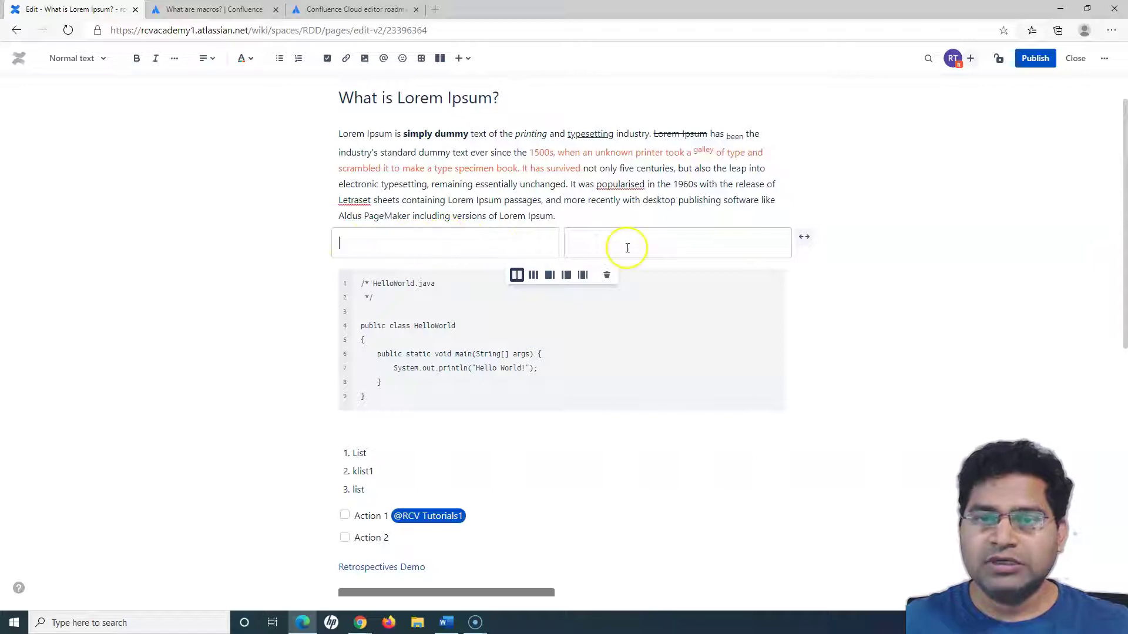
{"action": "left_click", "coordinate": [435, 239]}
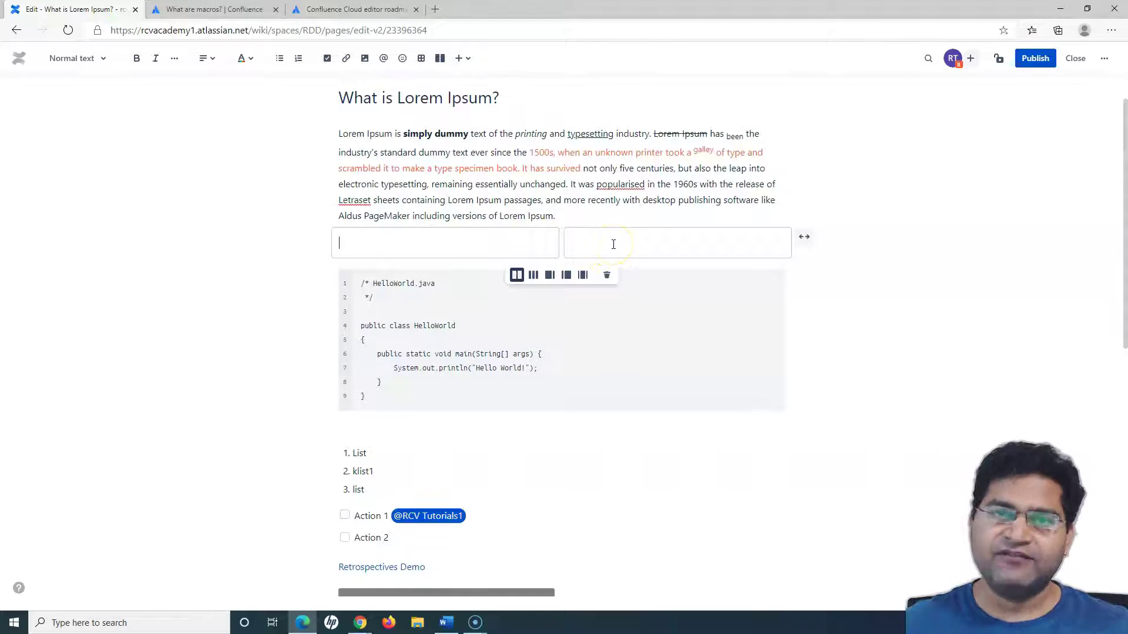
{"action": "left_click", "coordinate": [478, 238]}
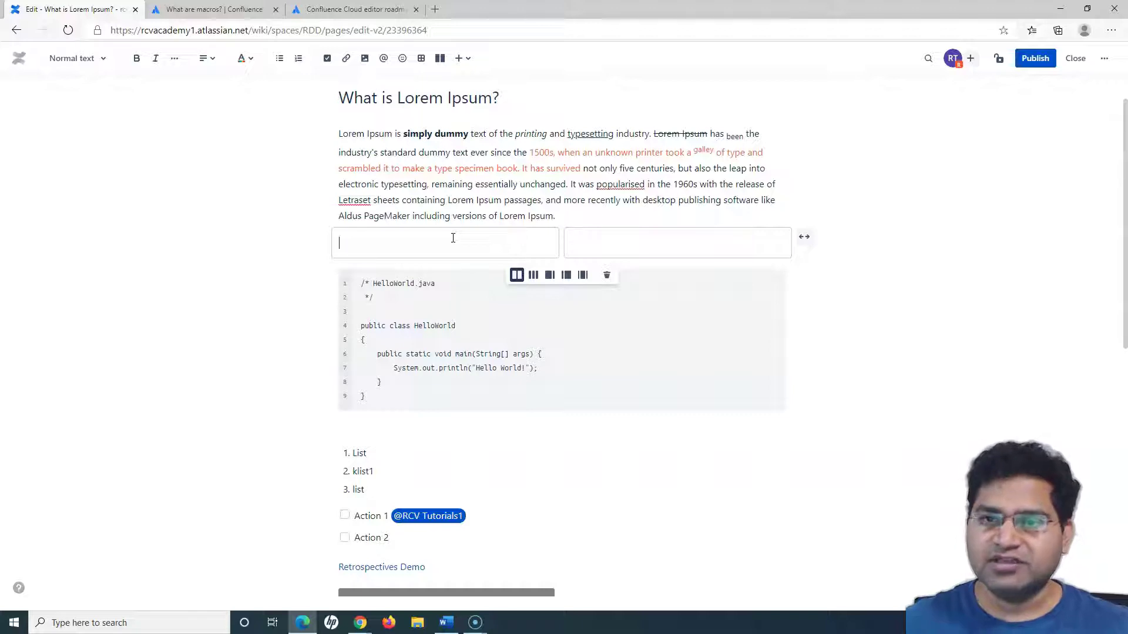
- Try the alternative column arrangements for the layout section, ending on three columns with narrow sidebars around a wide middle column
{"action": "left_click", "coordinate": [532, 280]}
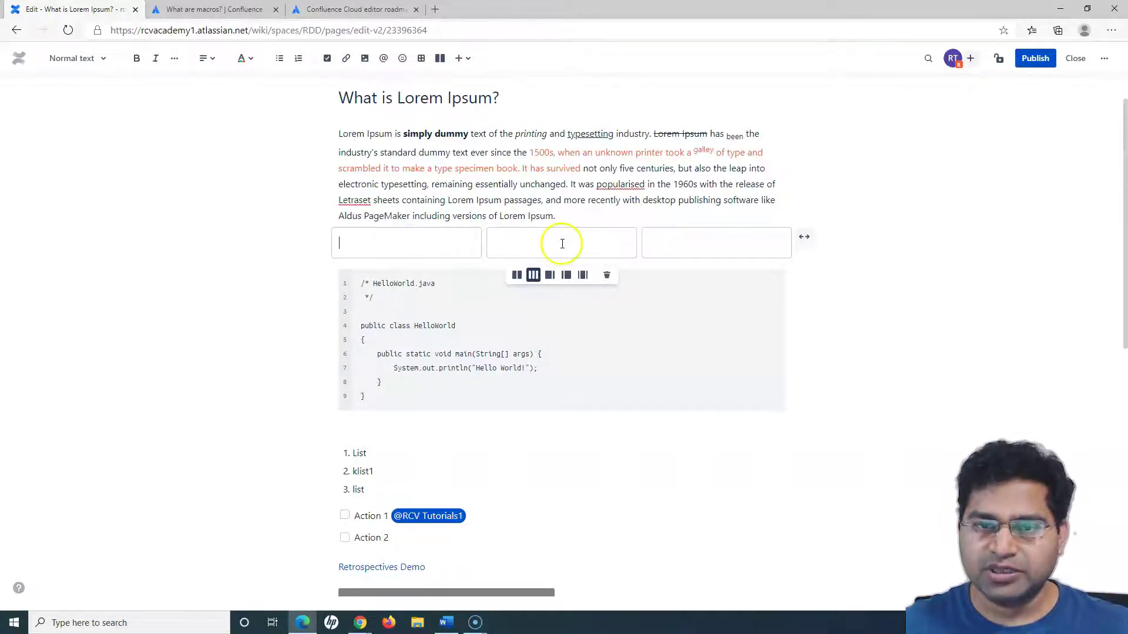
{"action": "left_click", "coordinate": [552, 281]}
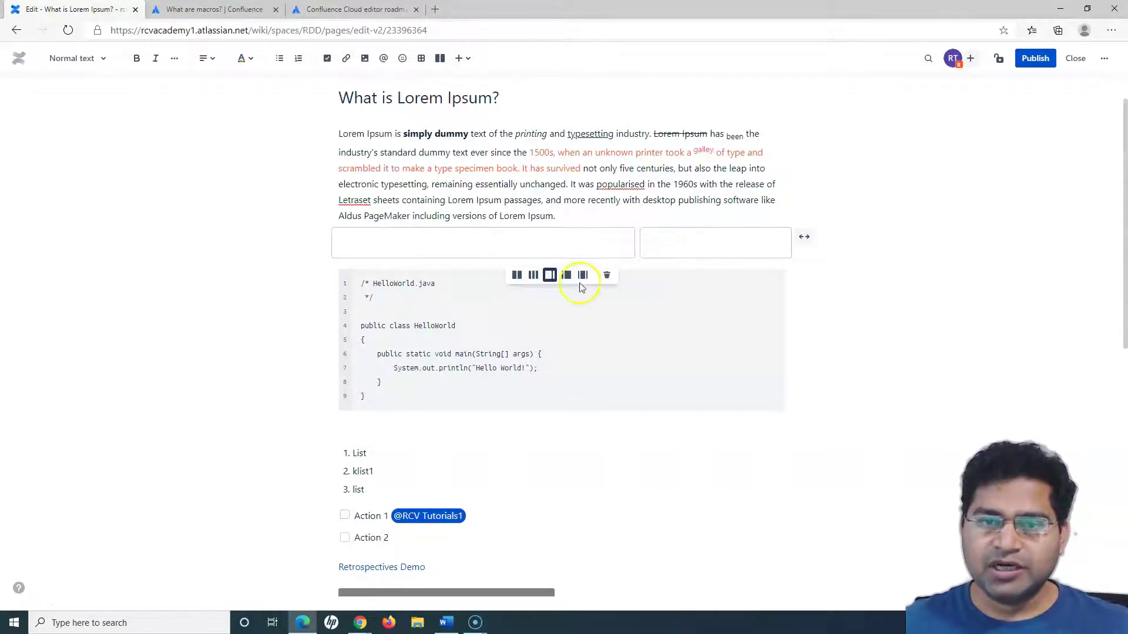
{"action": "left_click", "coordinate": [568, 276]}
{"action": "left_click", "coordinate": [582, 276]}
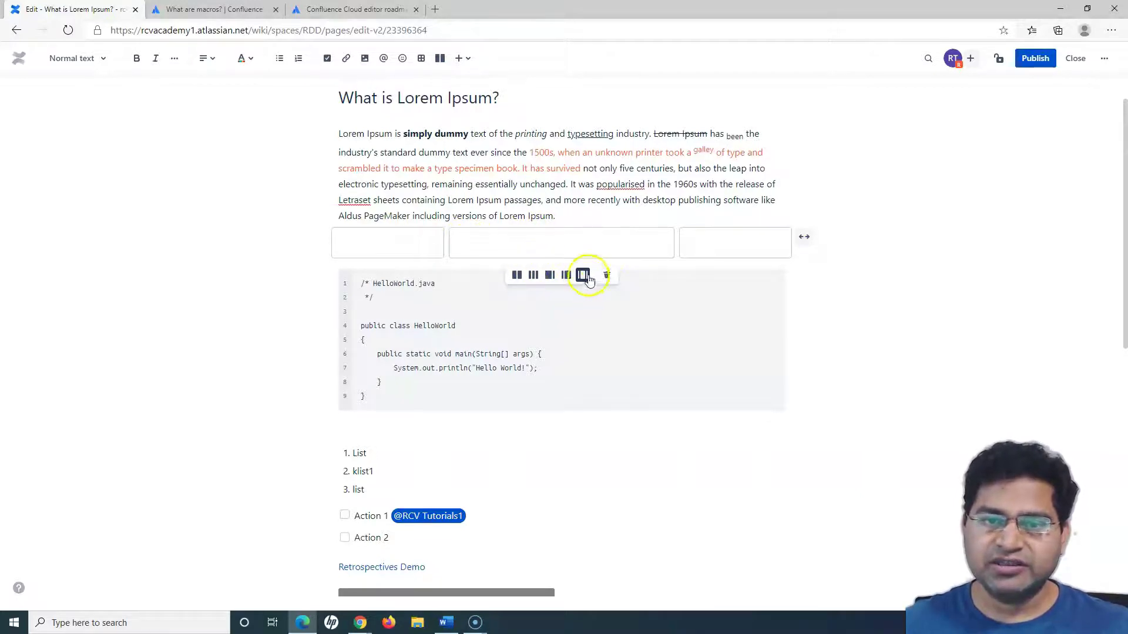
- Expand the three-column layout section to full page width
{"action": "left_click", "coordinate": [804, 240]}
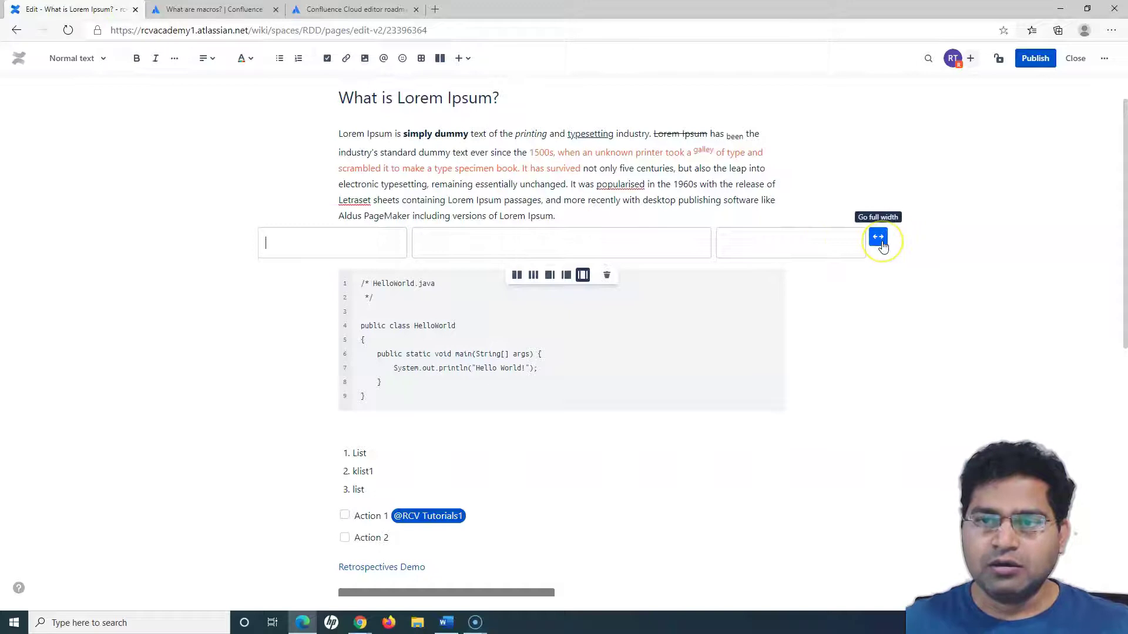
{"action": "left_click", "coordinate": [879, 237]}
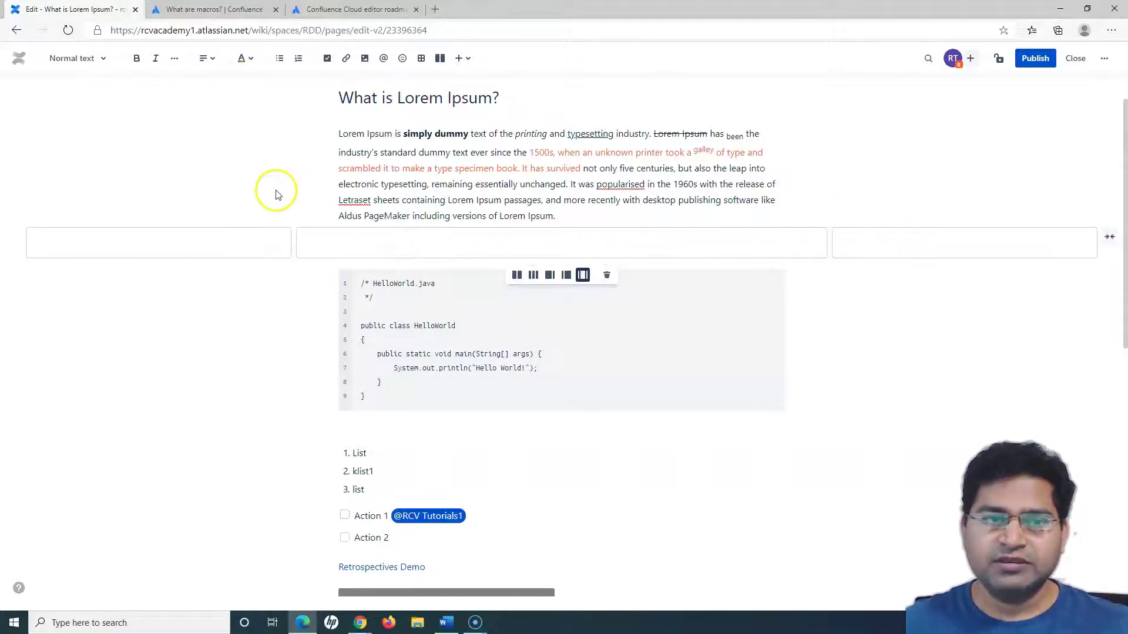
{"action": "left_click", "coordinate": [130, 242]}
{"action": "left_click", "coordinate": [65, 250]}
{"action": "left_click", "coordinate": [98, 241]}
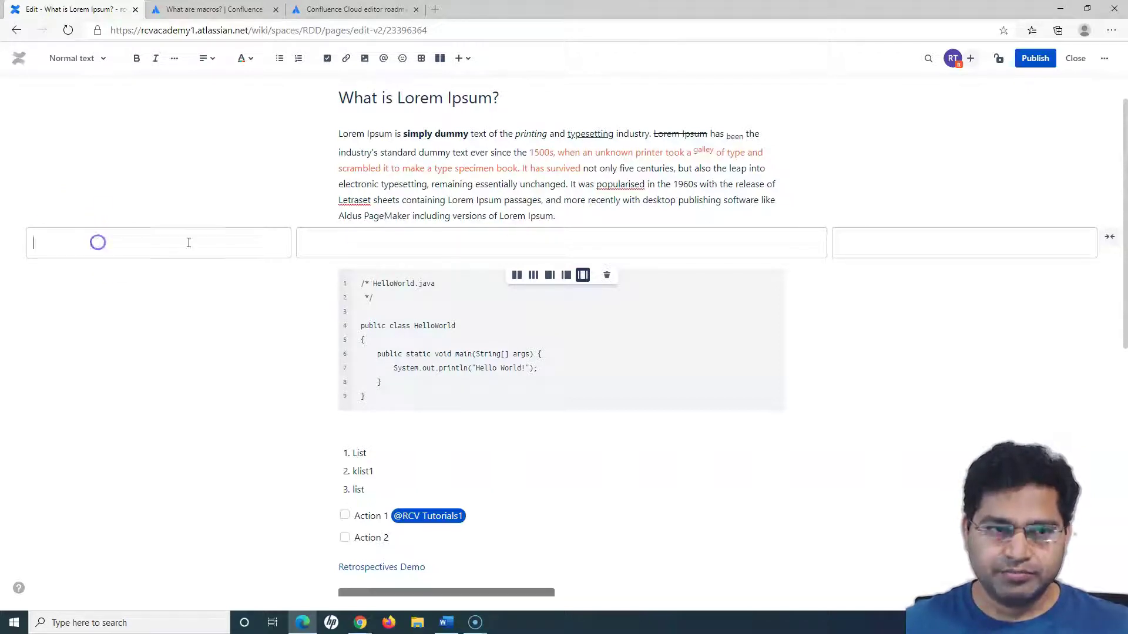
- Copy the whole Lorem Ipsum paragraph into the middle column of the layout section
{"action": "left_click_drag", "start_coordinate": [558, 216], "coordinate": [336, 136]}
{"action": "key", "text": "ctrl+c"}
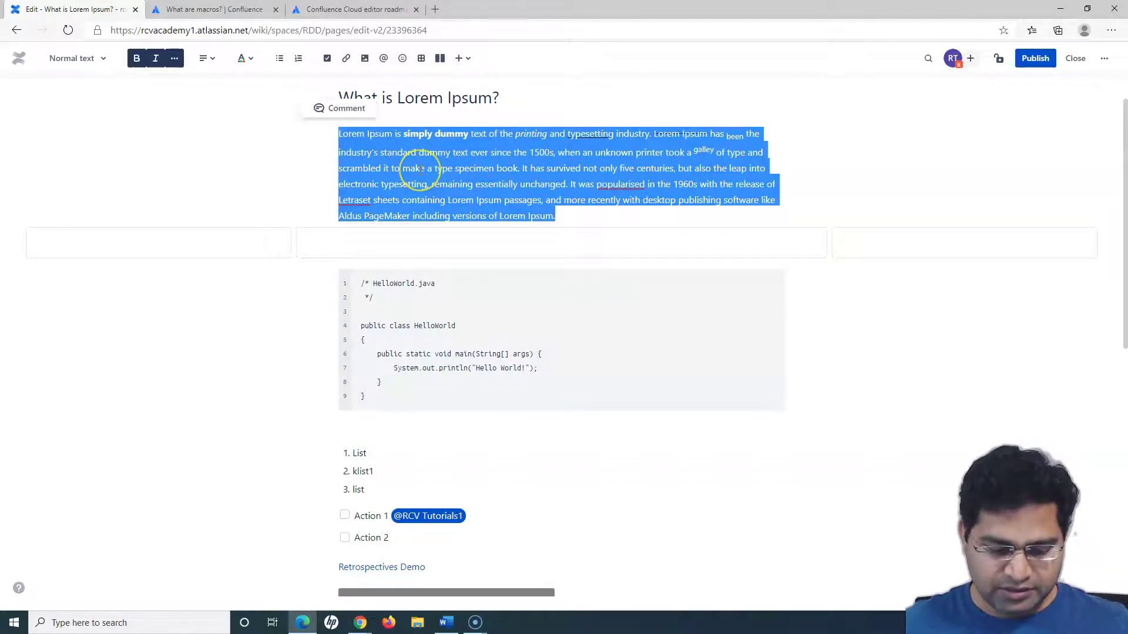
{"action": "left_click", "coordinate": [412, 238]}
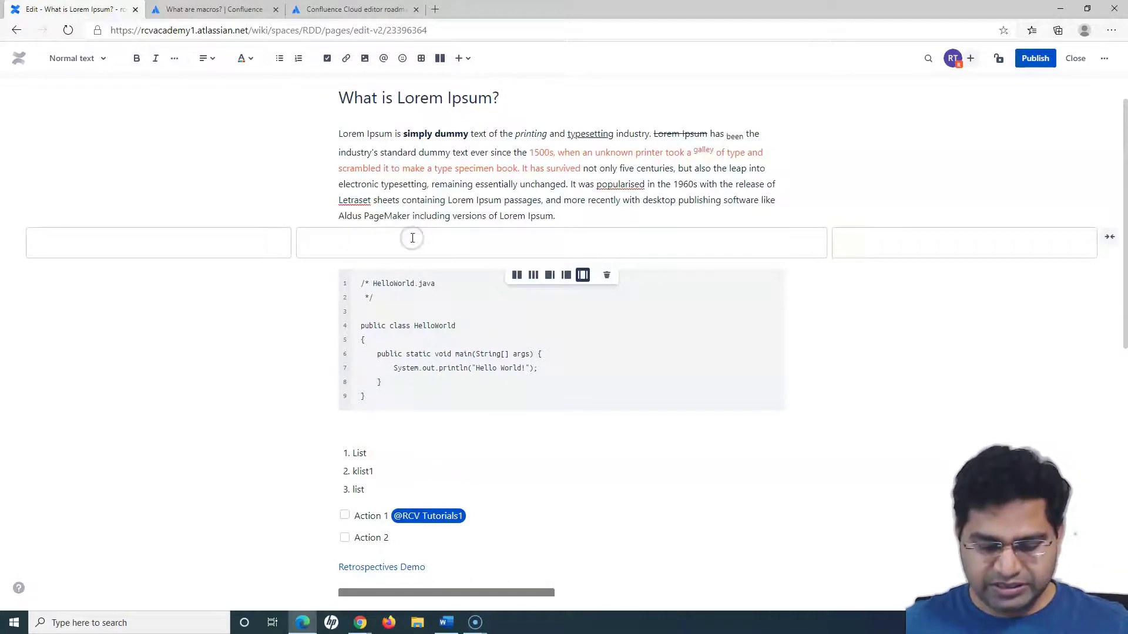
{"action": "key", "text": "ctrl+v"}
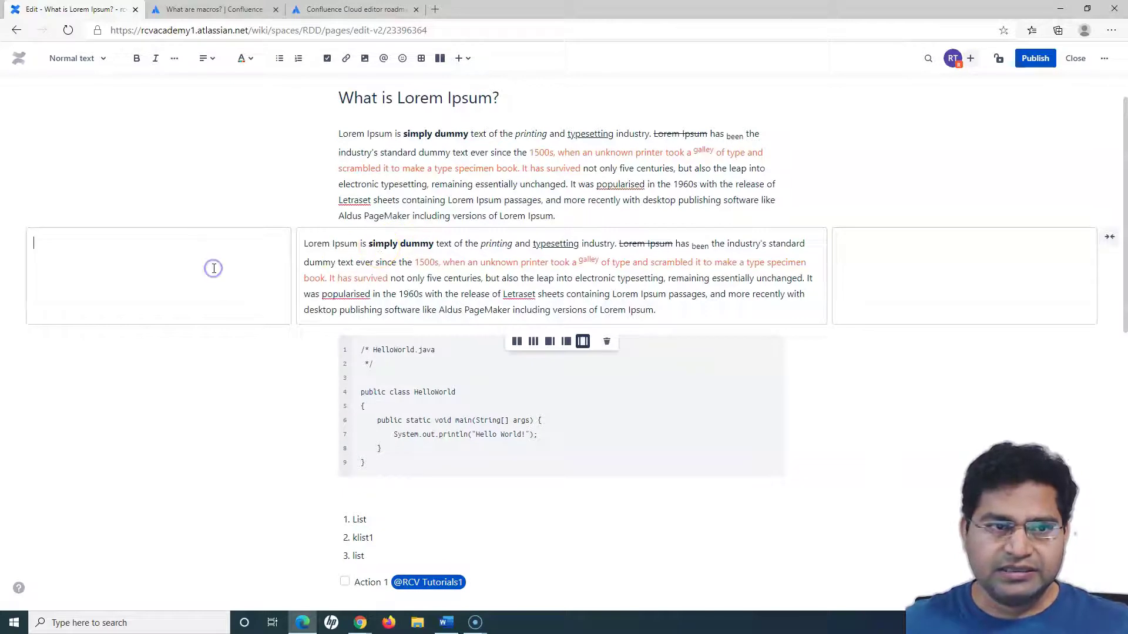
- Insert a Table of Contents macro in the left column of the layout section
{"action": "left_click", "coordinate": [41, 253]}
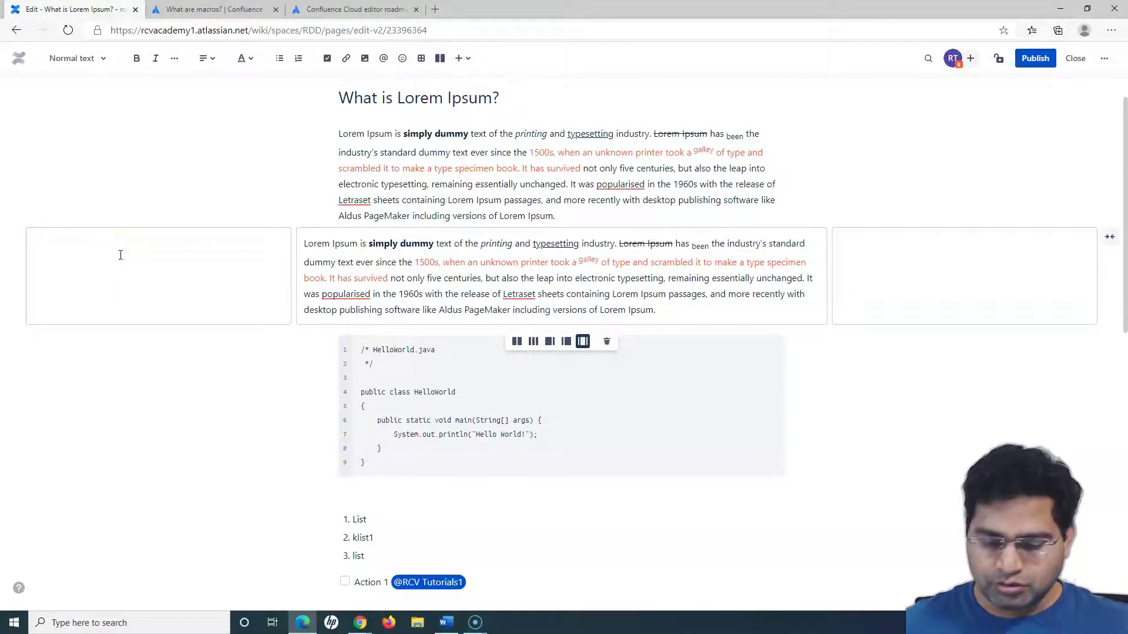
{"action": "type", "text": "/"}
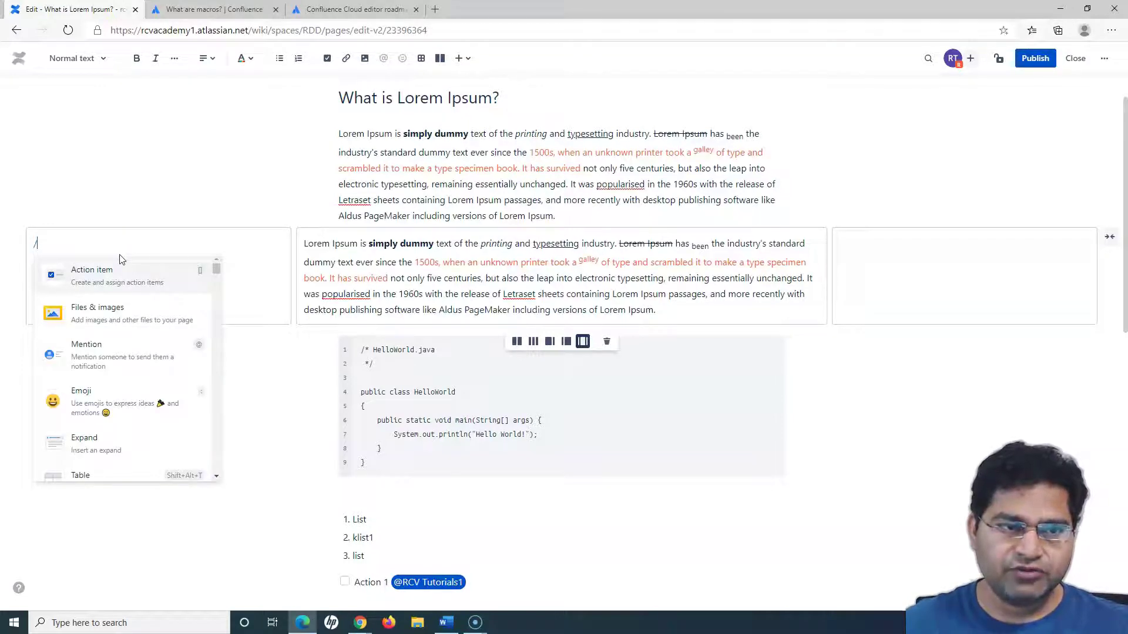
{"action": "type", "text": "to"}
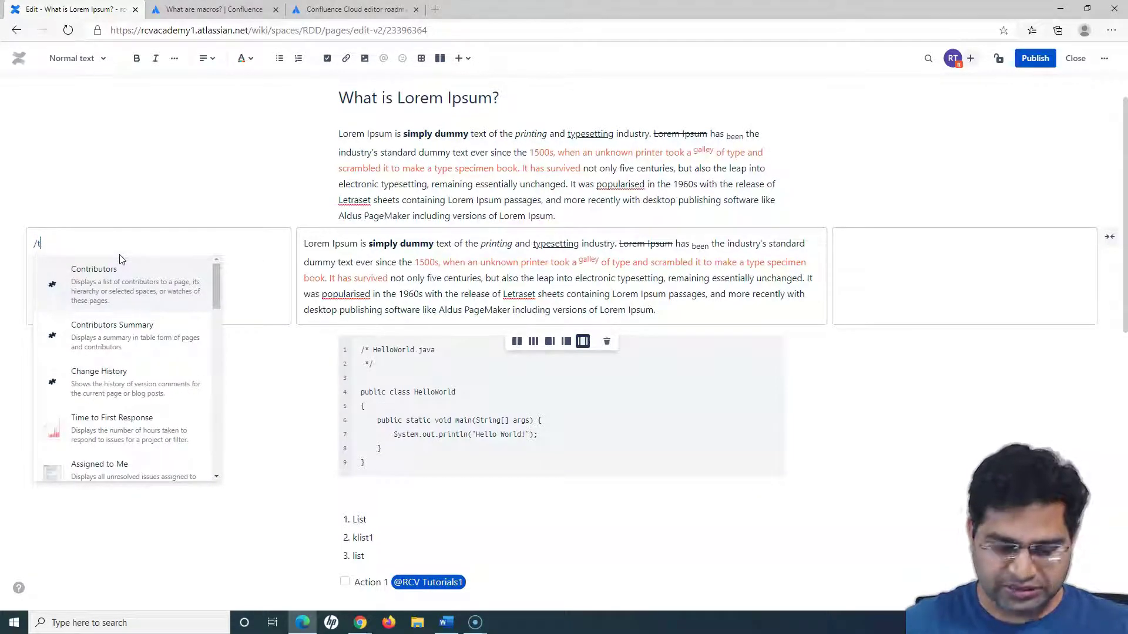
{"action": "type", "text": "able"}
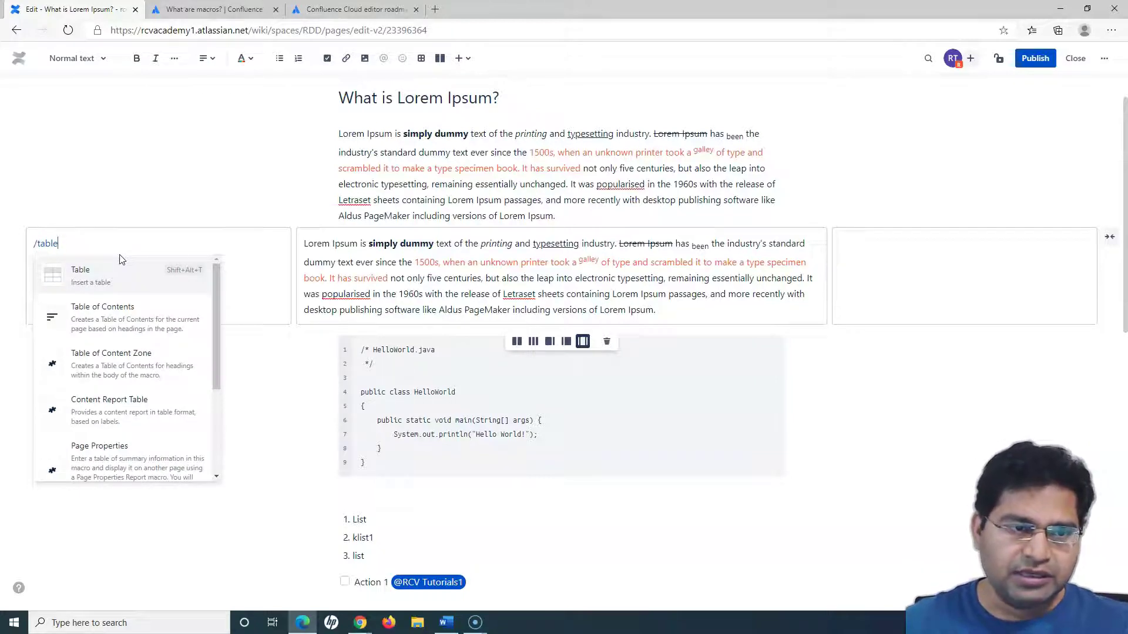
{"action": "left_click", "coordinate": [91, 275]}
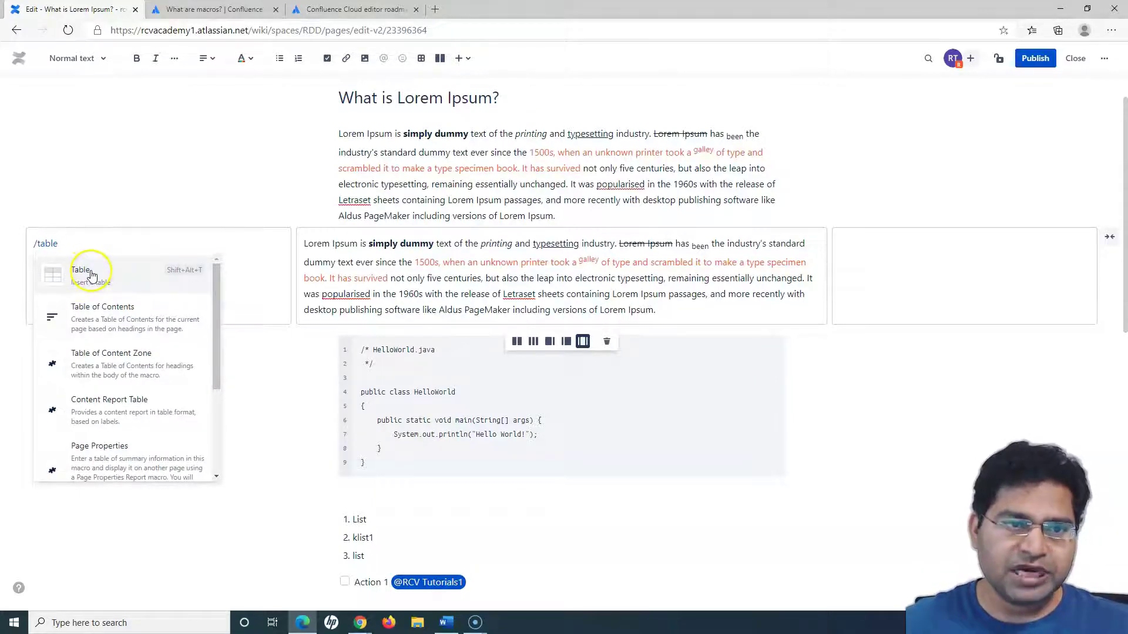
{"action": "left_click", "coordinate": [113, 324]}
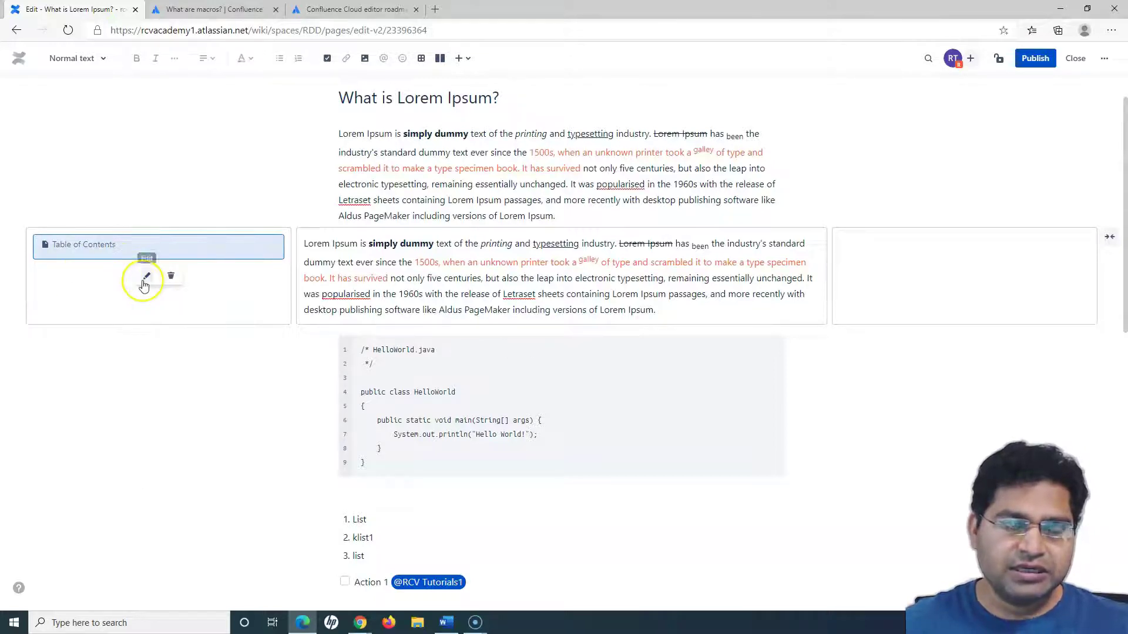
- Open the Table of Contents macro for editing and choose list as its output type
{"action": "left_click", "coordinate": [144, 281]}
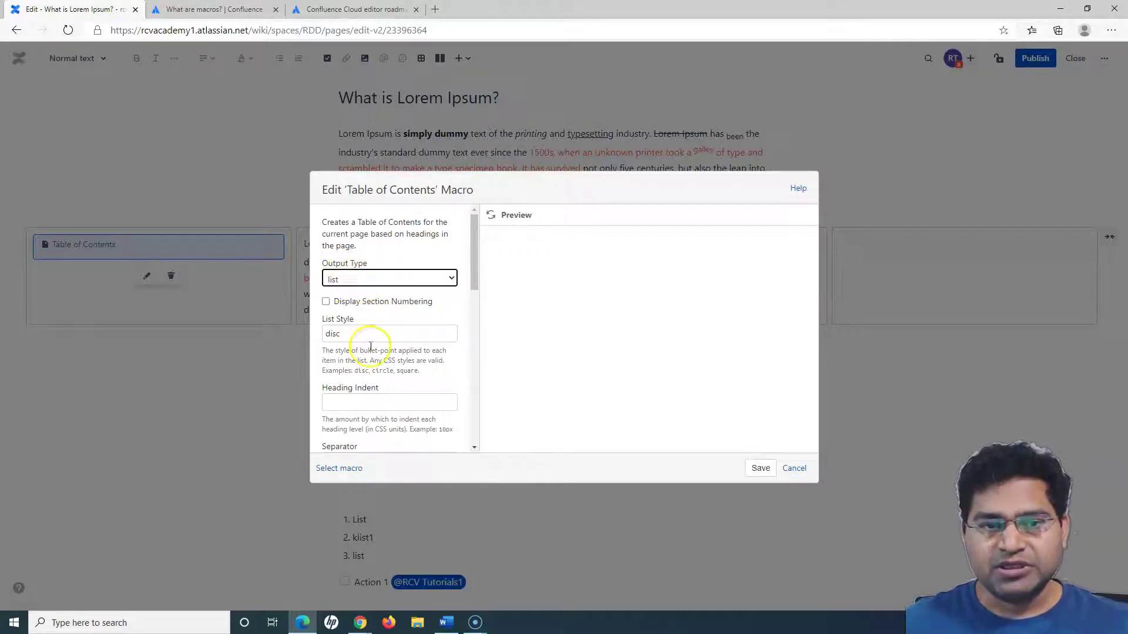
{"action": "left_click", "coordinate": [383, 281]}
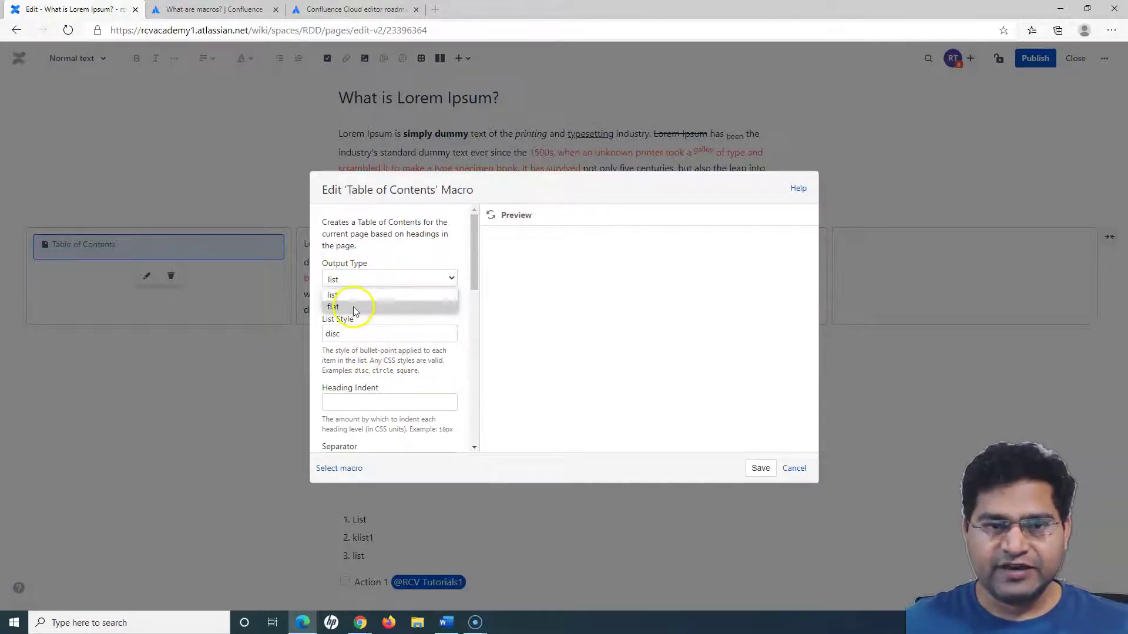
{"action": "left_click", "coordinate": [359, 297]}
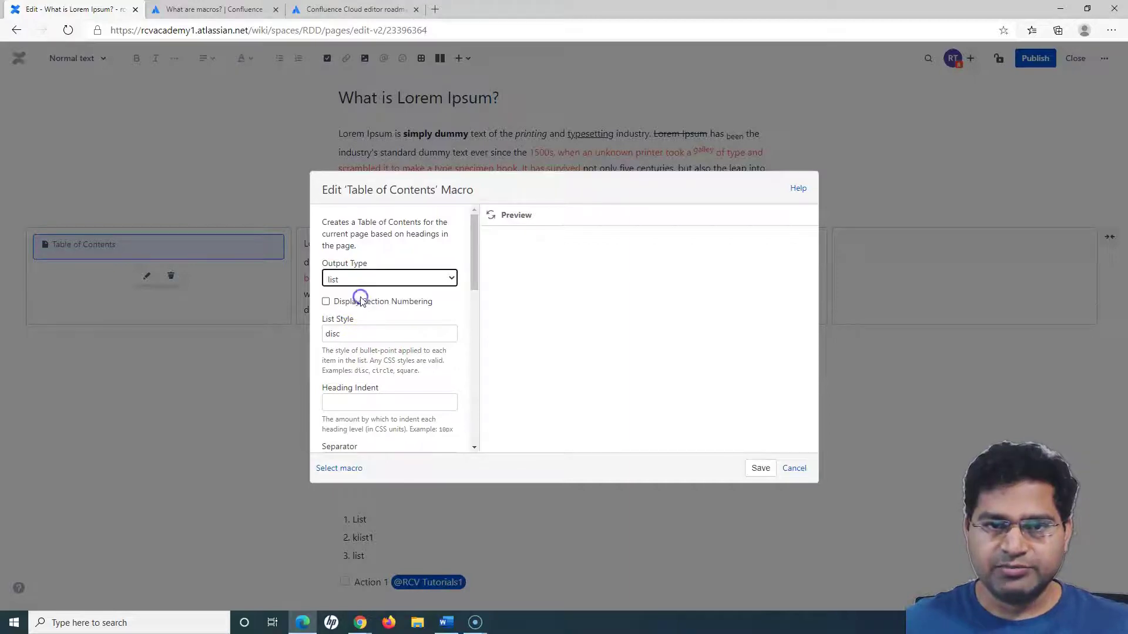
- Examine the Table of Contents macro's list style, heading level, include and exclude headings, printable, CSS class and absolute URL settings
{"action": "left_click", "coordinate": [413, 366]}
{"action": "scroll", "coordinate": [415, 367], "scroll_direction": "down", "scroll_amount": 1}
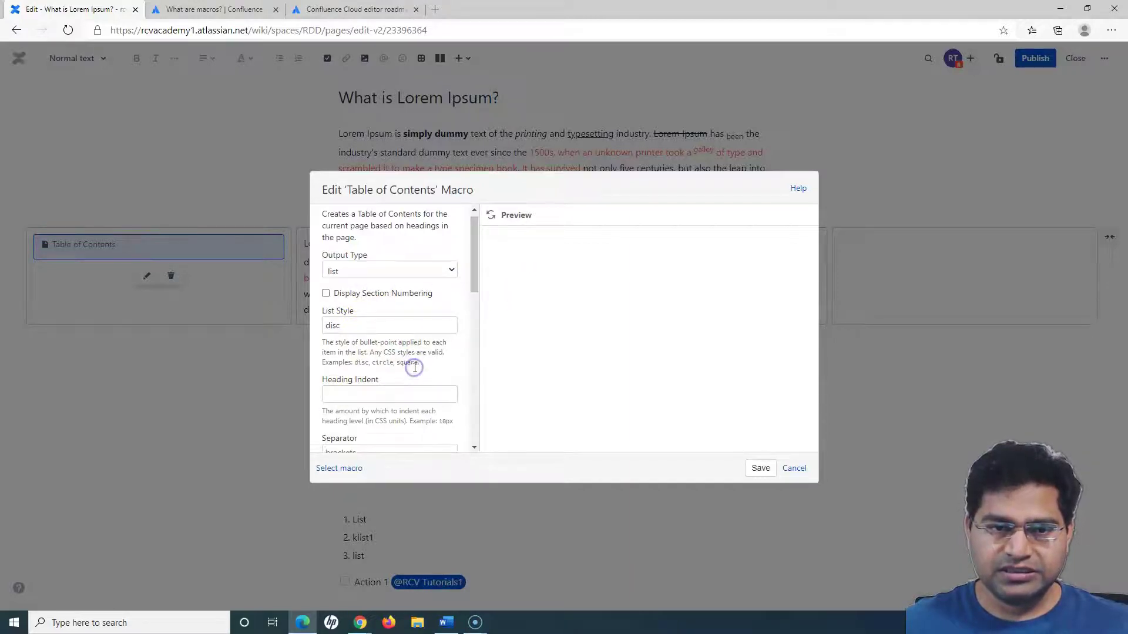
{"action": "scroll", "coordinate": [415, 367], "scroll_direction": "down", "scroll_amount": 4}
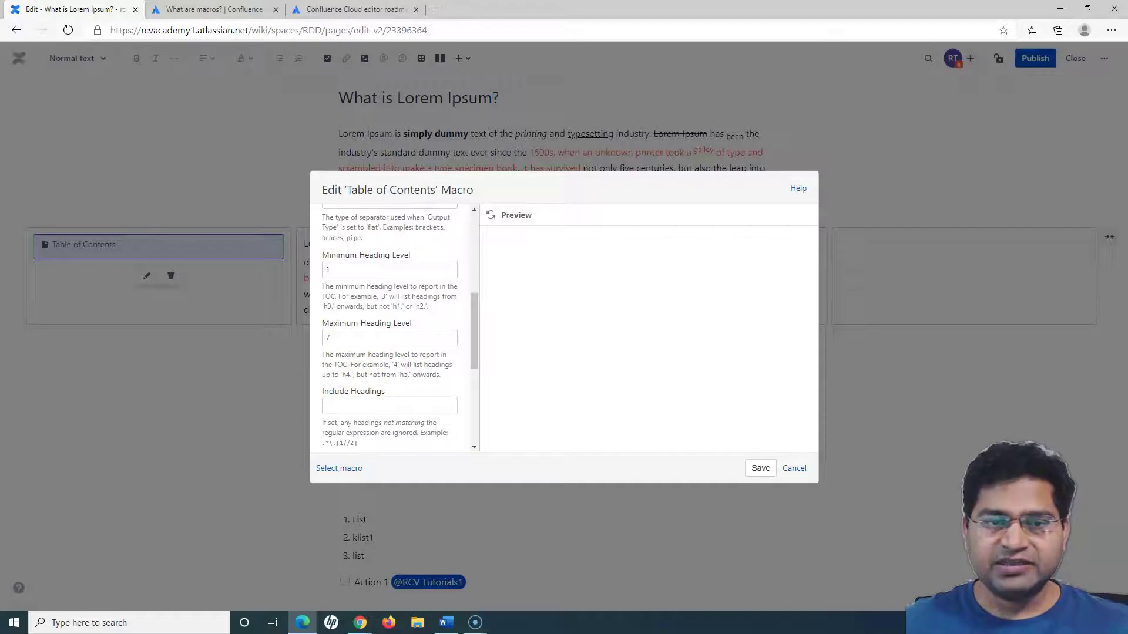
{"action": "scroll", "coordinate": [362, 352], "scroll_direction": "down", "scroll_amount": 4}
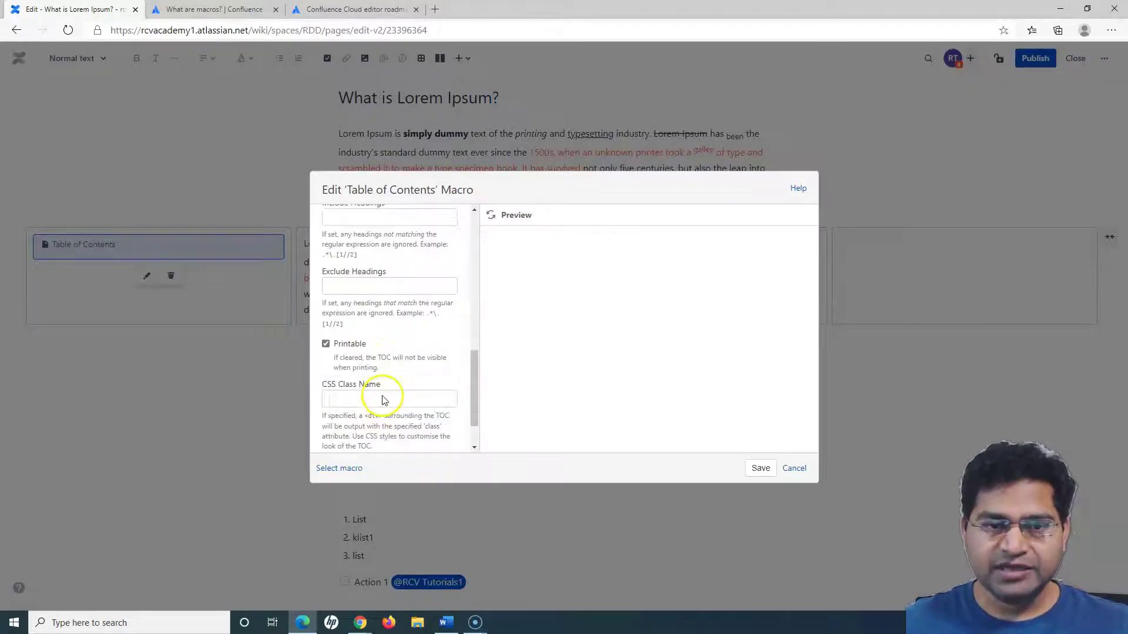
{"action": "scroll", "coordinate": [368, 309], "scroll_direction": "up", "scroll_amount": 1}
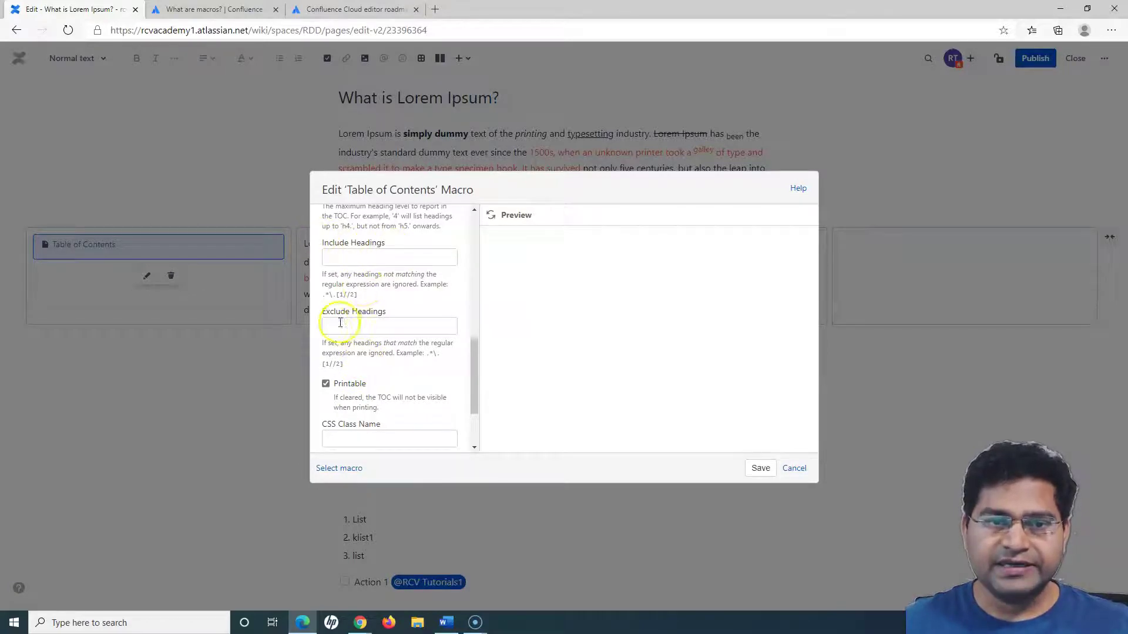
{"action": "scroll", "coordinate": [373, 395], "scroll_direction": "down", "scroll_amount": 1}
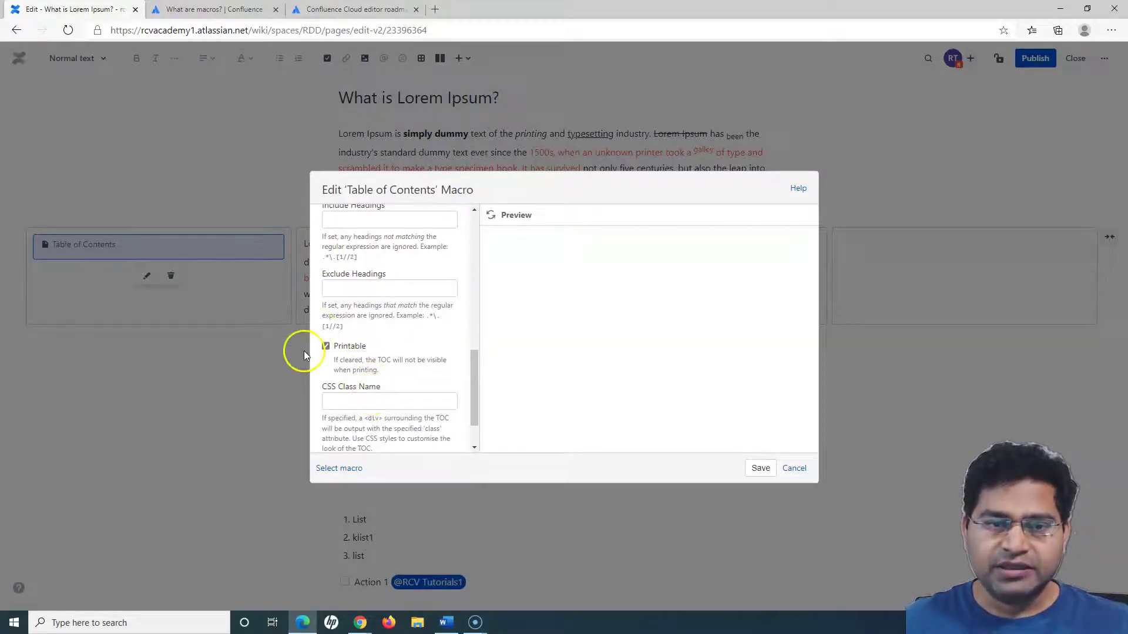
{"action": "scroll", "coordinate": [398, 403], "scroll_direction": "down", "scroll_amount": 1}
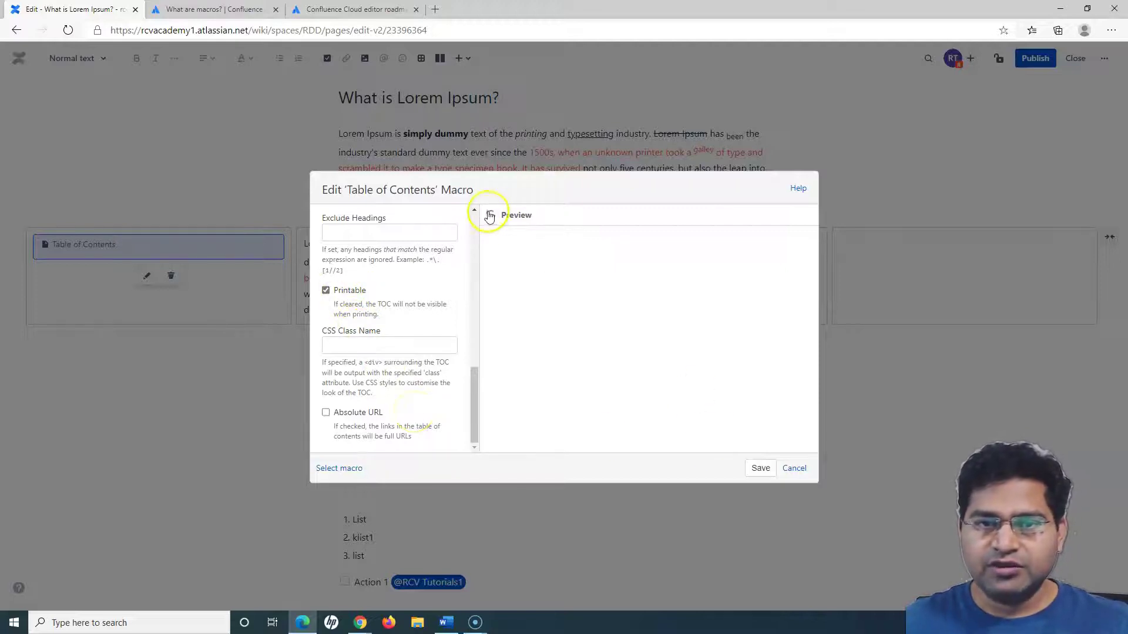
{"action": "scroll", "coordinate": [411, 336], "scroll_direction": "up", "scroll_amount": 3}
{"action": "scroll", "coordinate": [411, 336], "scroll_direction": "up", "scroll_amount": 5}
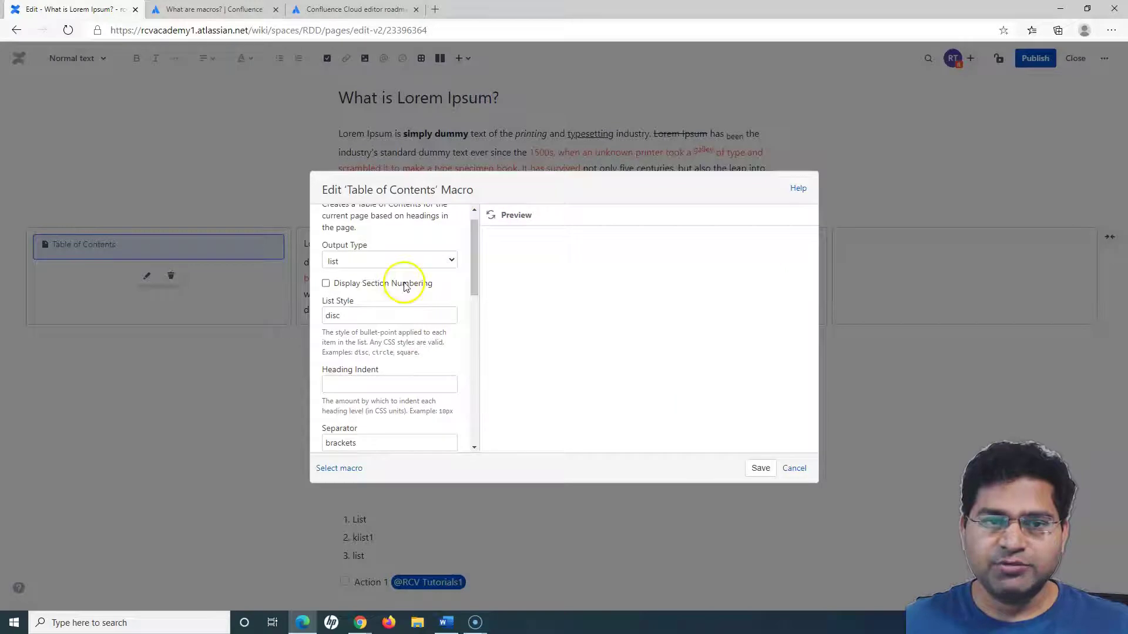
- Refresh the Table of Contents macro's preview and save the macro
{"action": "left_click", "coordinate": [491, 217]}
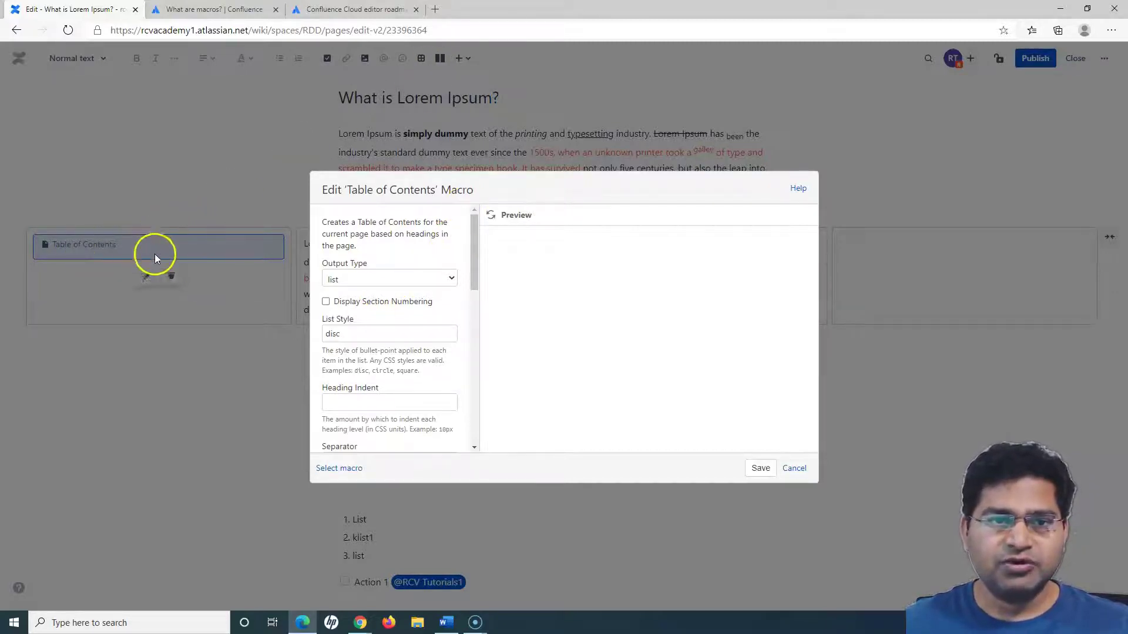
{"action": "left_click", "coordinate": [758, 470]}
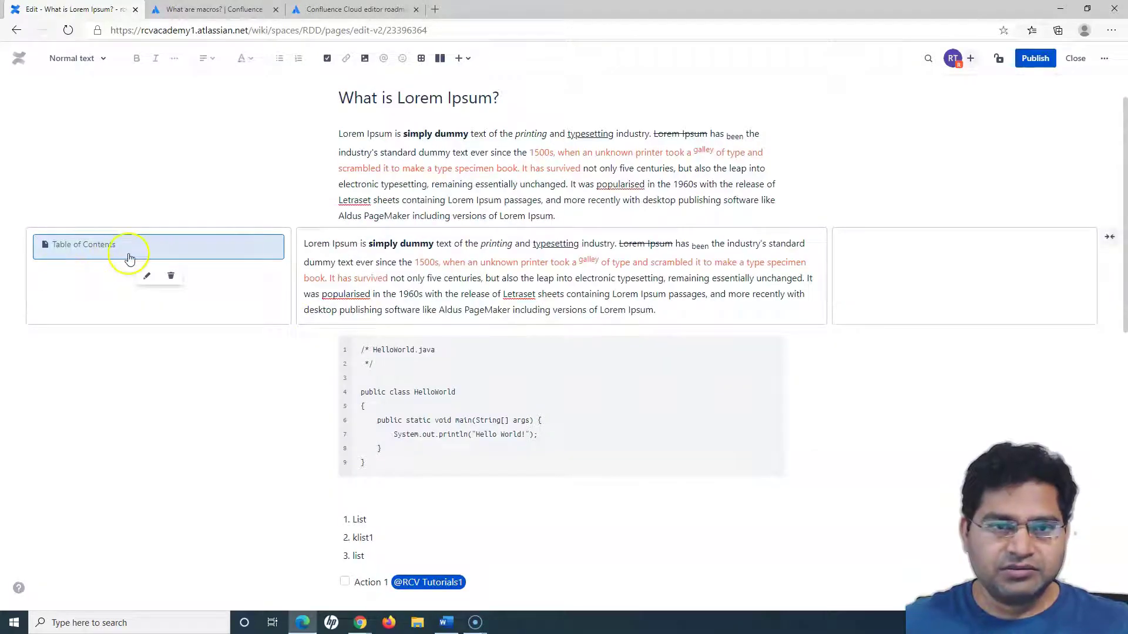
{"action": "left_click", "coordinate": [40, 272]}
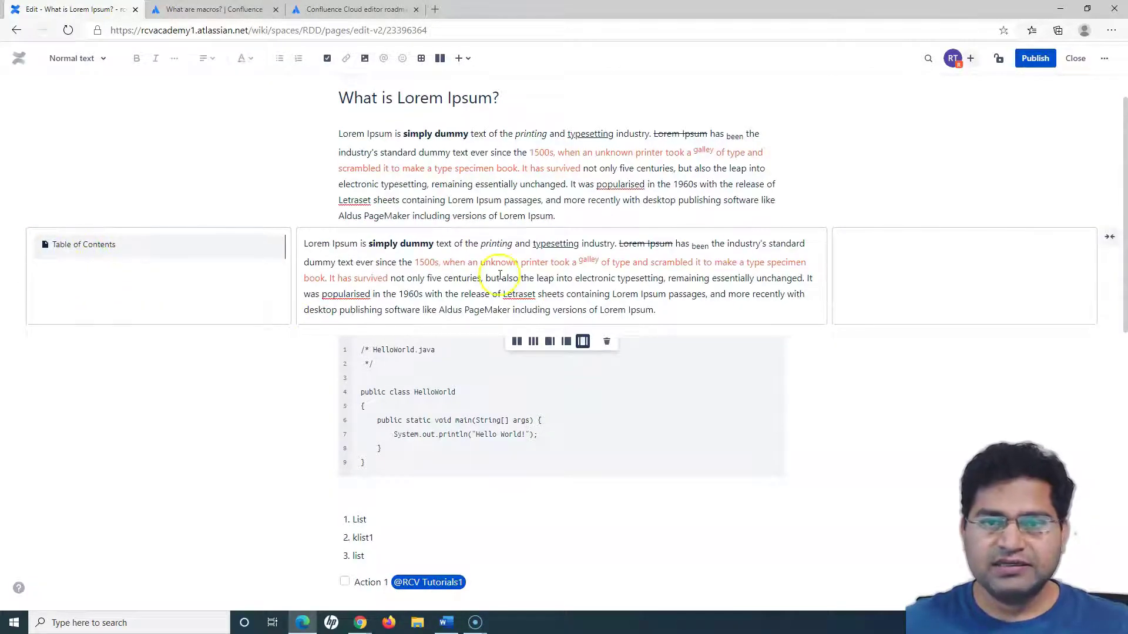
- Insert the recently uploaded image rcvacademy_logo.png into the empty right column of the three-column section
{"action": "left_click", "coordinate": [900, 274]}
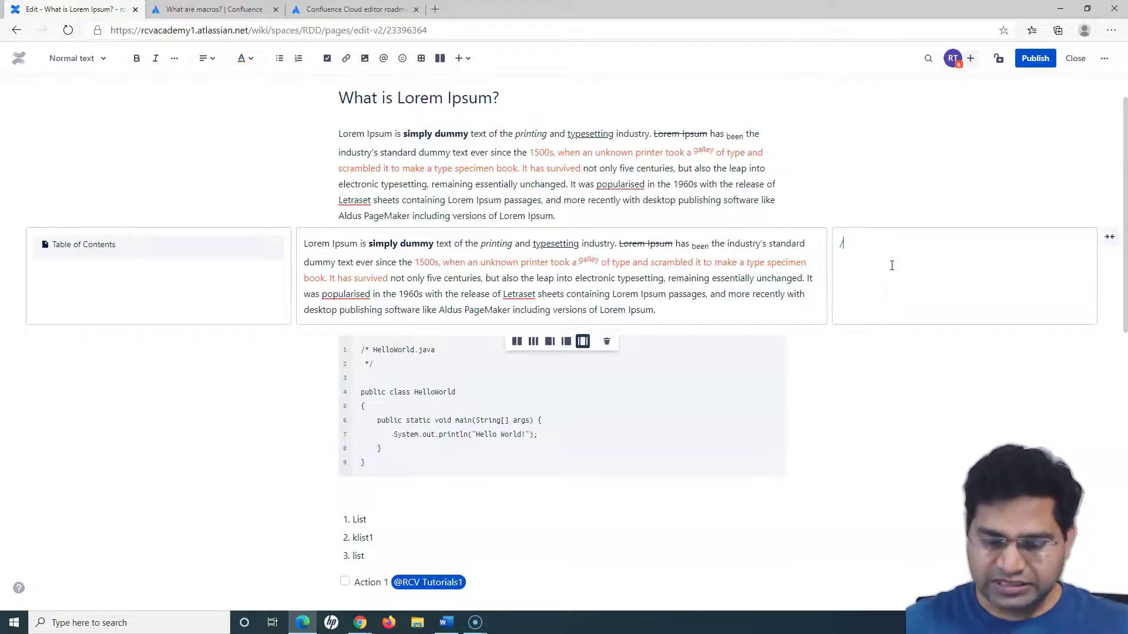
{"action": "type", "text": "/"}
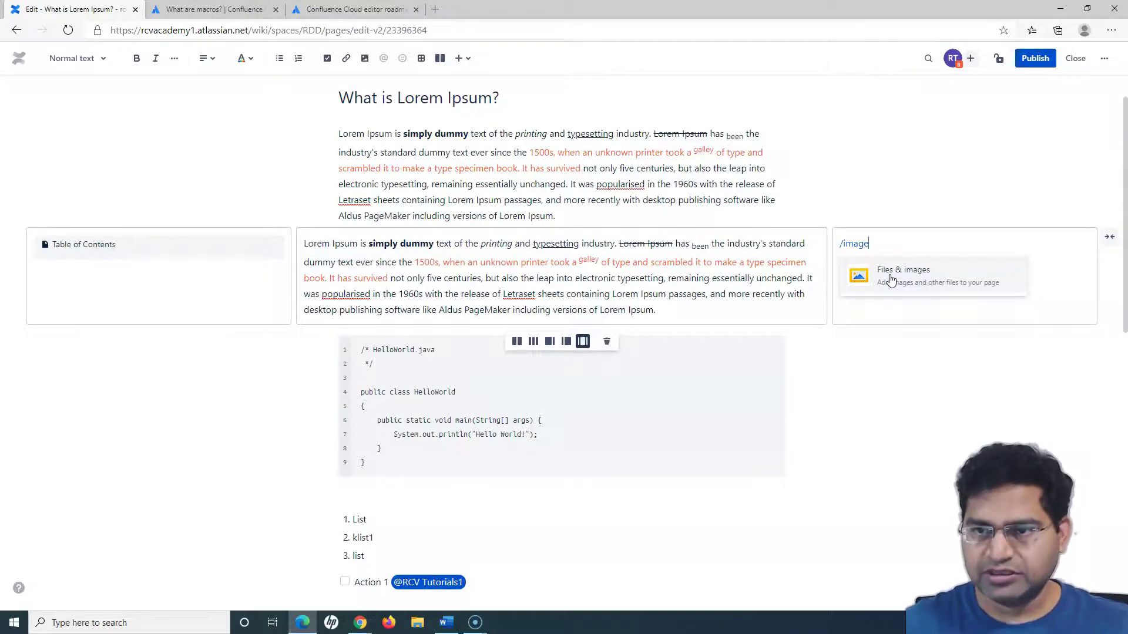
{"action": "left_click", "coordinate": [890, 279]}
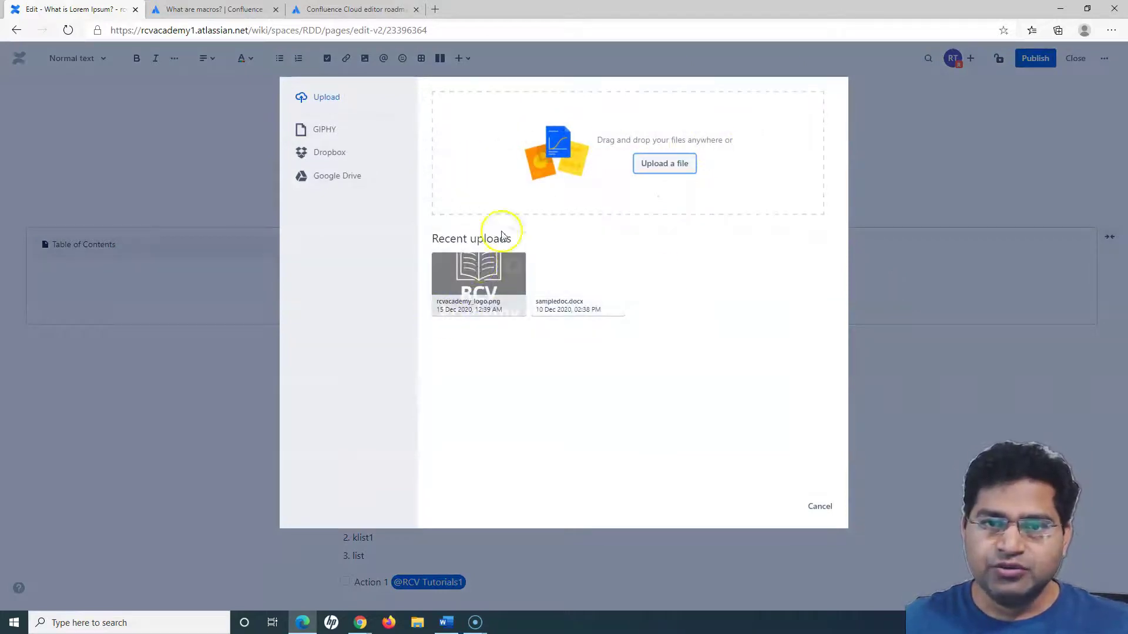
{"action": "left_click", "coordinate": [467, 277]}
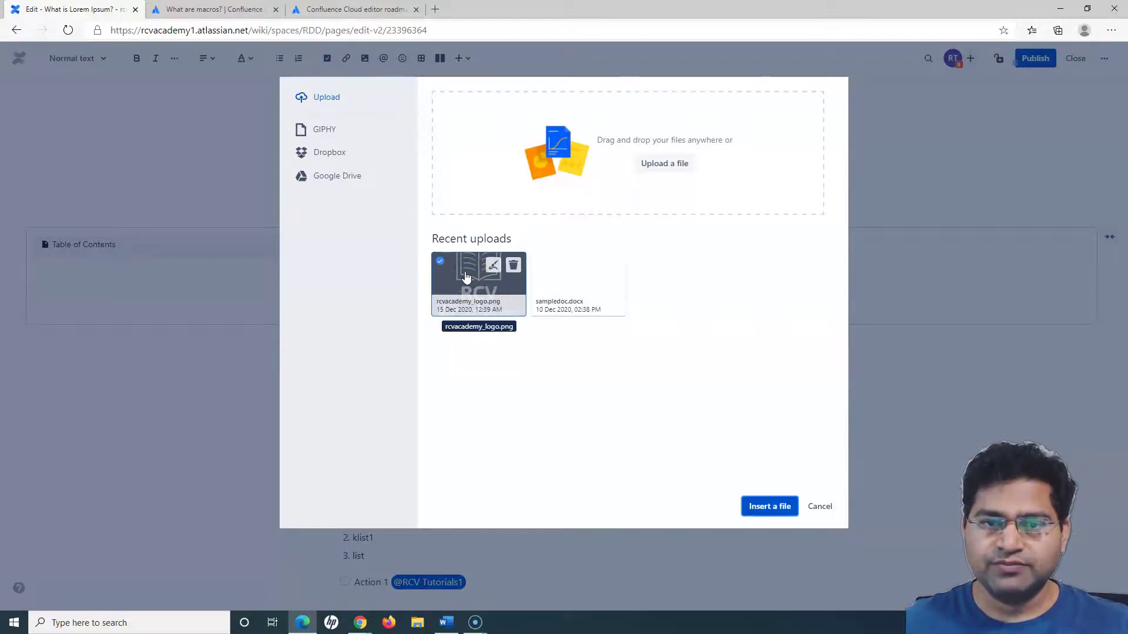
{"action": "left_click", "coordinate": [770, 506]}
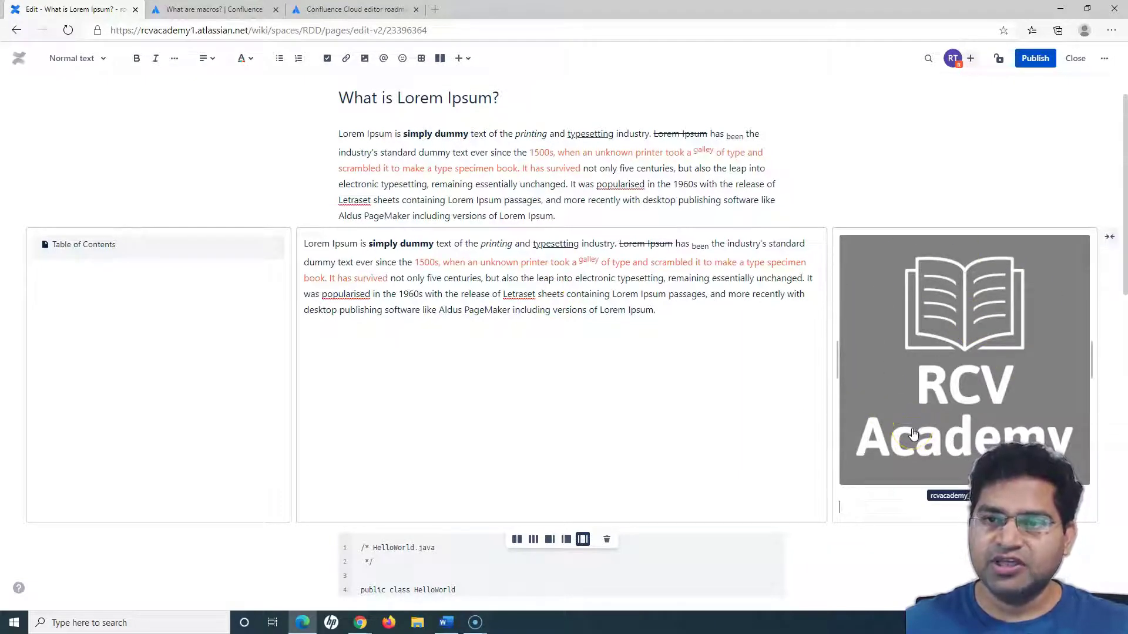
- Add a two-column layout section between the three-column section and the code block, and widen it to full width
{"action": "scroll", "coordinate": [768, 519], "scroll_direction": "down", "scroll_amount": 4}
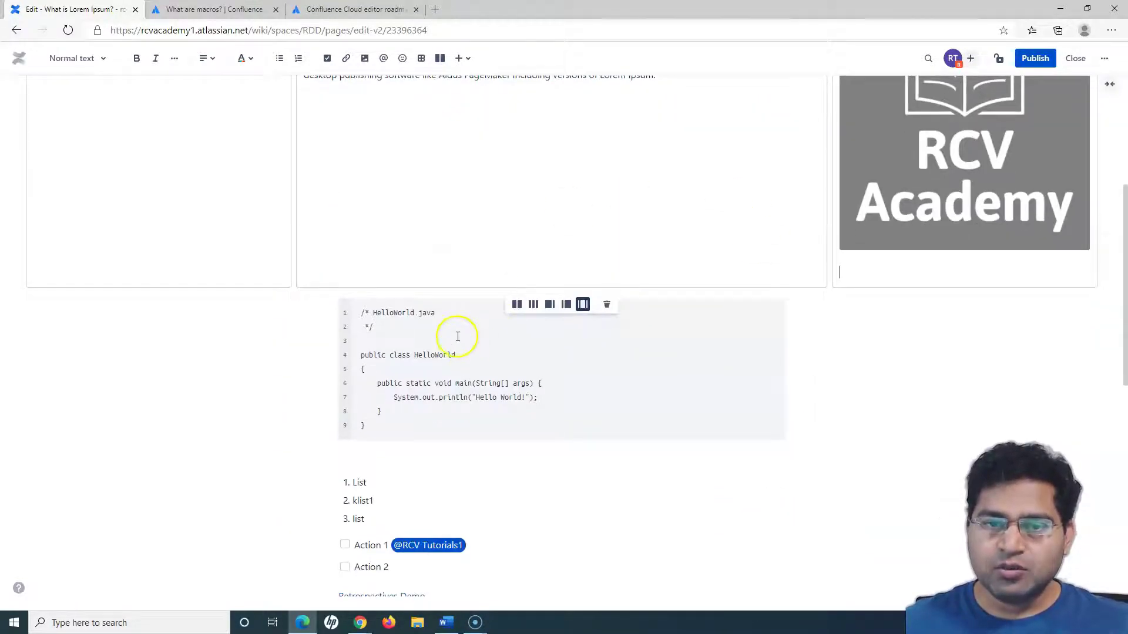
{"action": "left_click", "coordinate": [337, 326]}
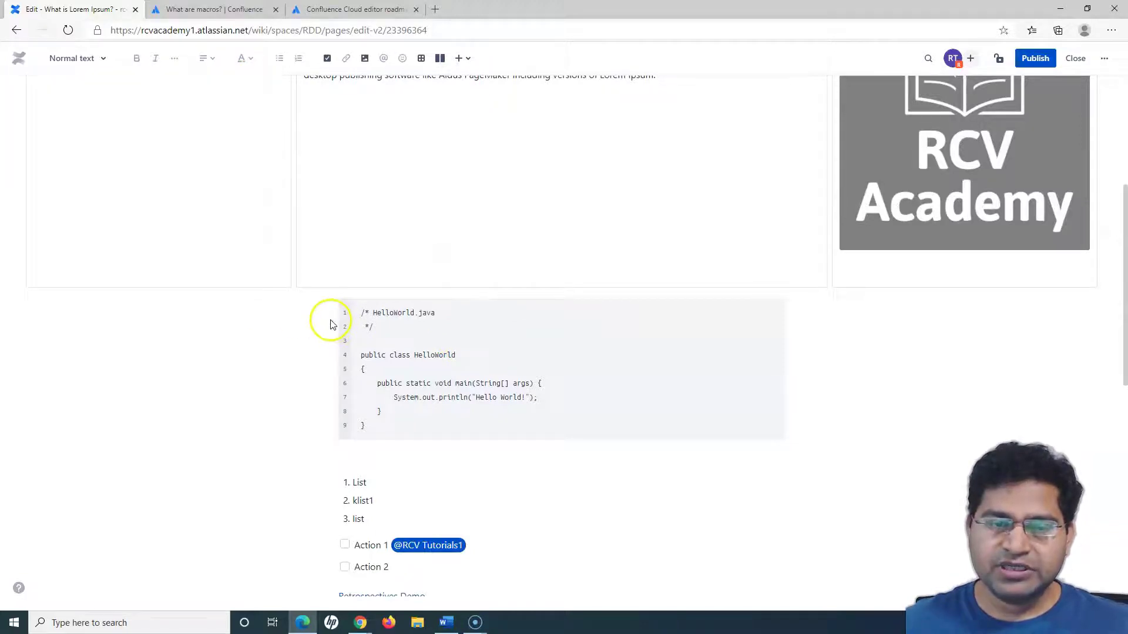
{"action": "key", "text": "Return"}
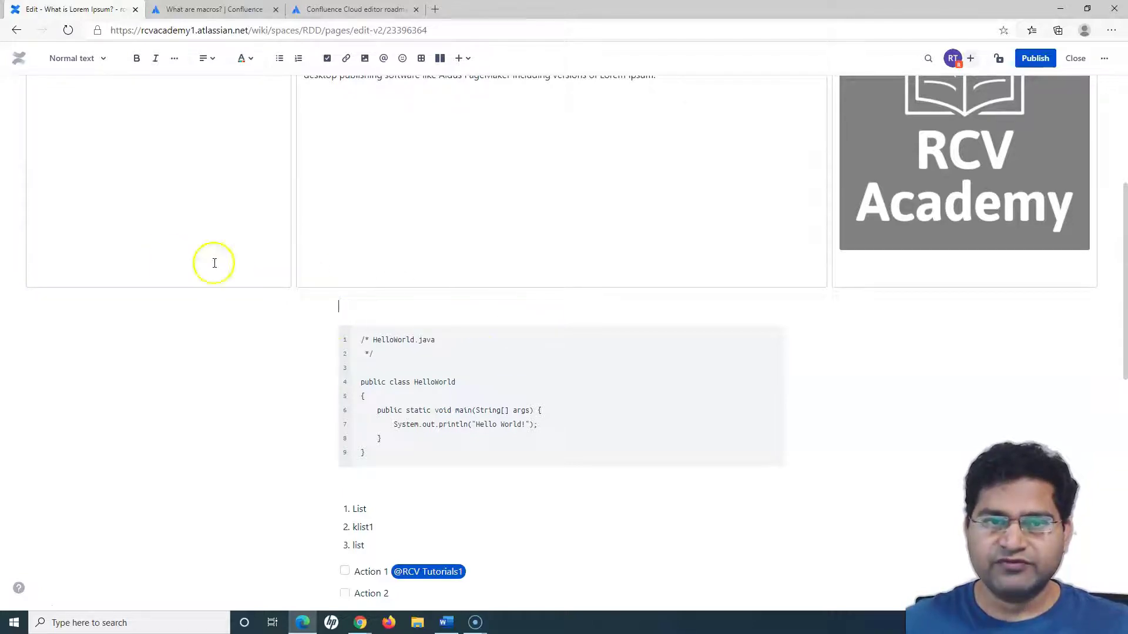
{"action": "left_click", "coordinate": [439, 61]}
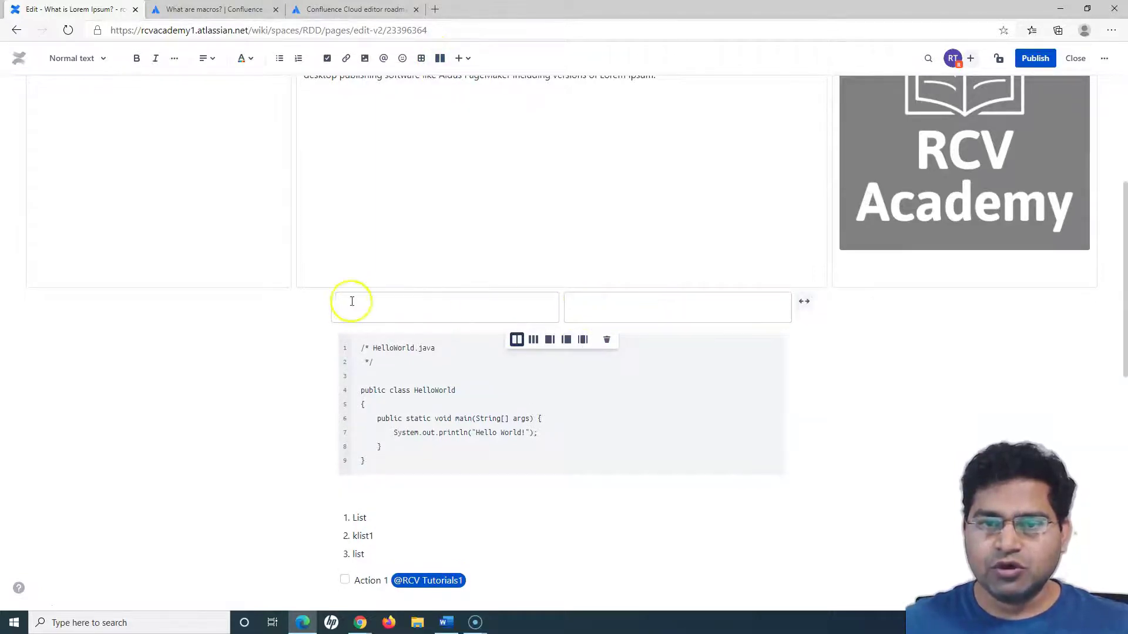
{"action": "left_click", "coordinate": [804, 302]}
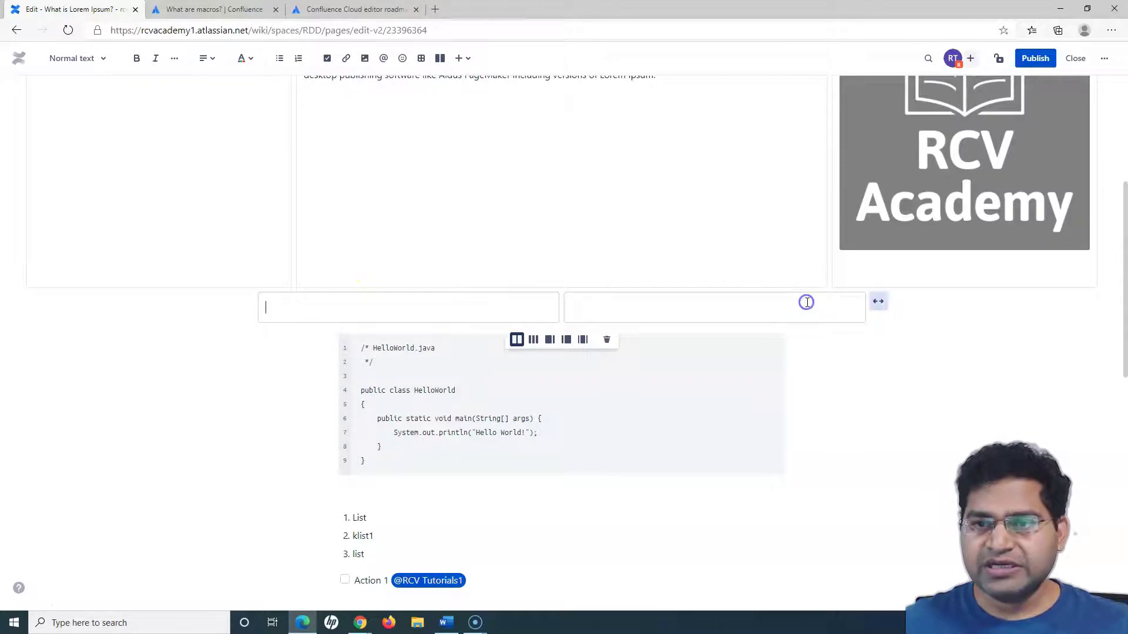
{"action": "left_click", "coordinate": [878, 303]}
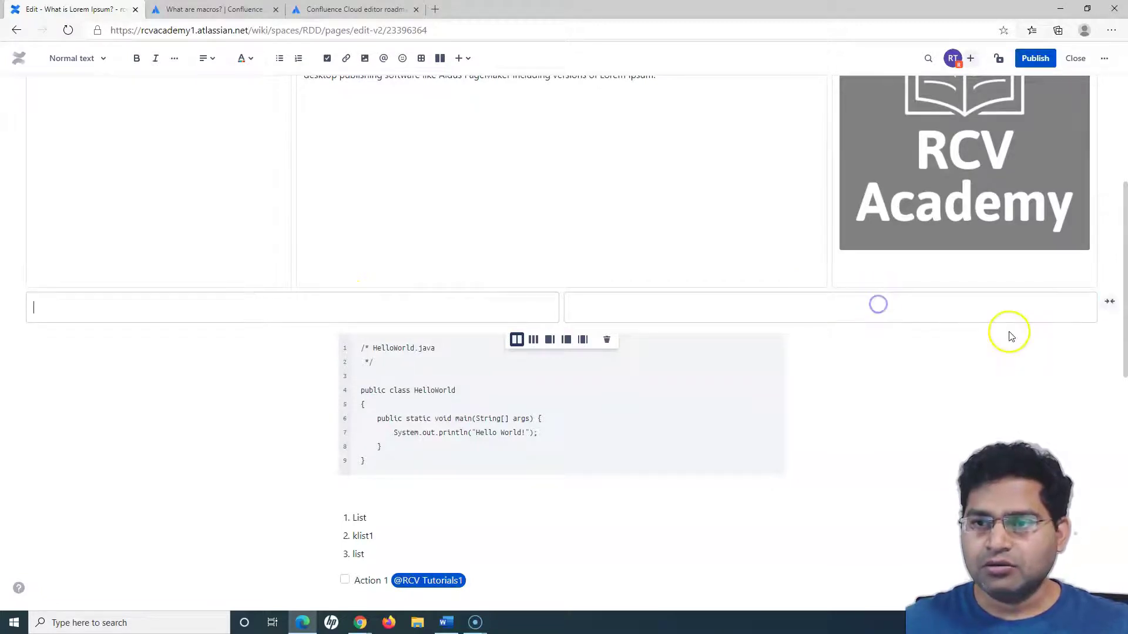
- Copy the Lorem Ipsum paragraph from the three-column section's middle column into the left column of the two-column section
{"action": "left_click", "coordinate": [427, 310]}
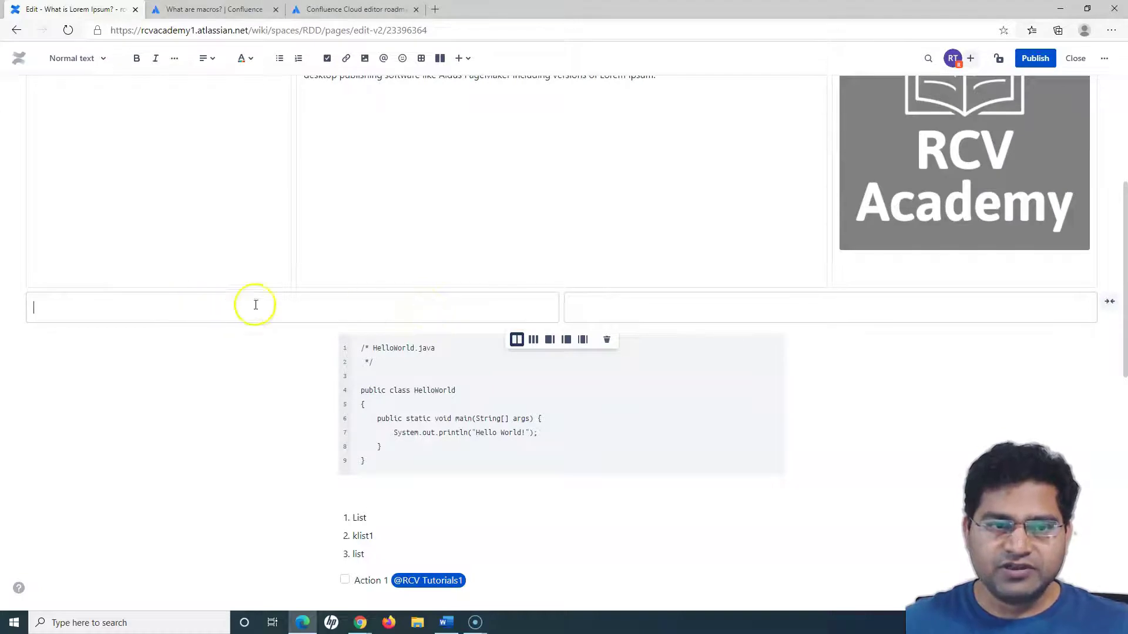
{"action": "scroll", "coordinate": [244, 417], "scroll_direction": "up", "scroll_amount": 5}
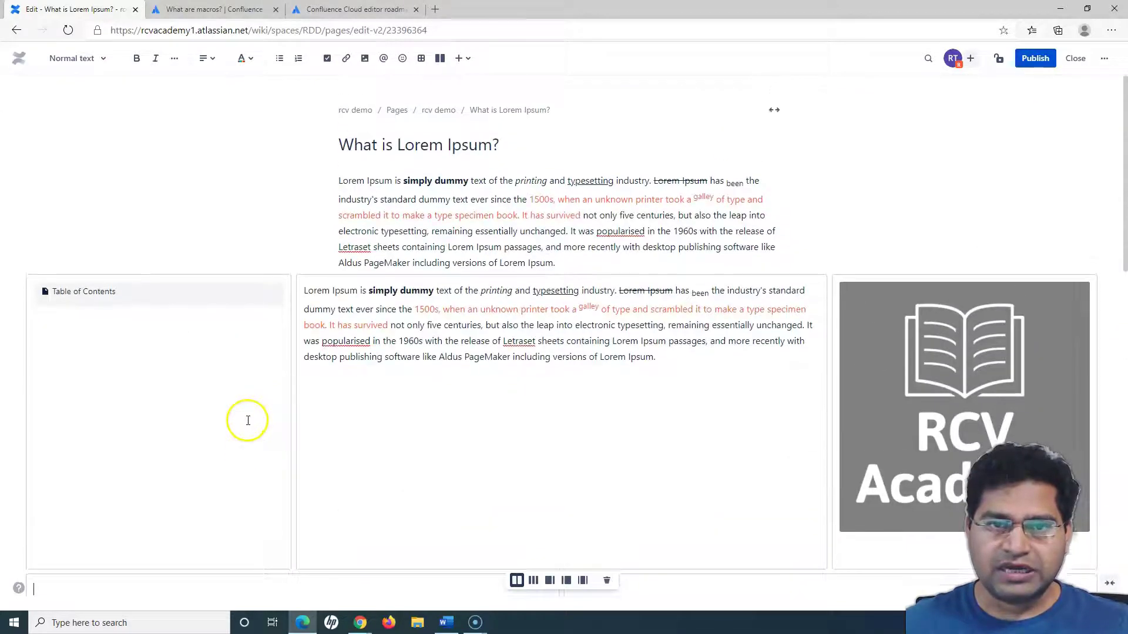
{"action": "left_click_drag", "start_coordinate": [657, 360], "coordinate": [275, 299]}
{"action": "key", "text": "ctrl+c"}
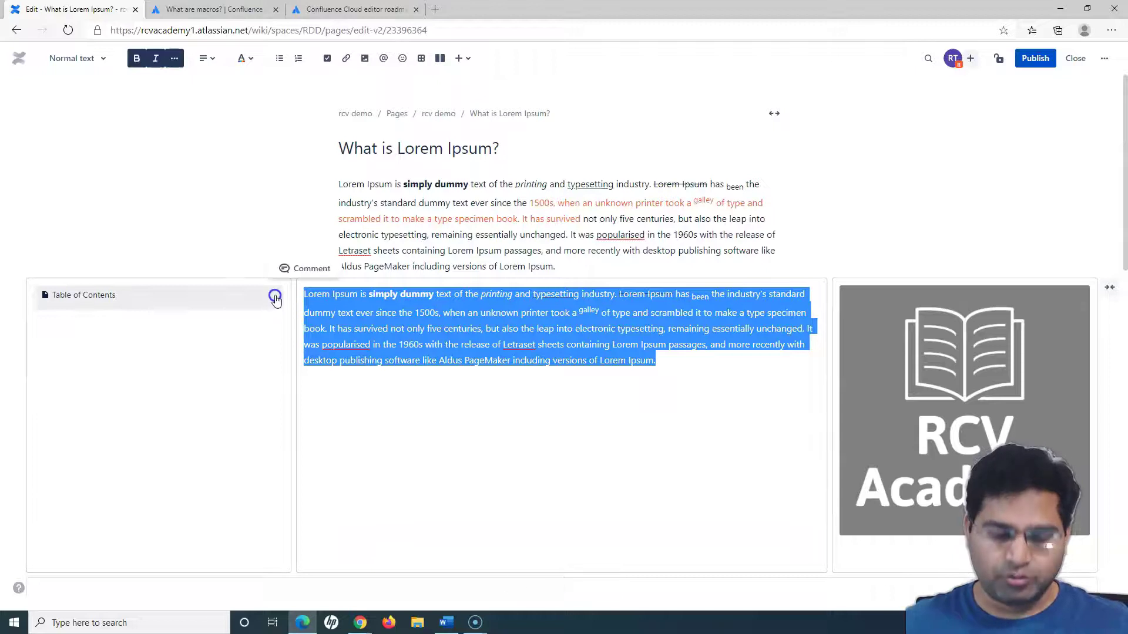
{"action": "scroll", "coordinate": [471, 421], "scroll_direction": "down", "scroll_amount": 6}
{"action": "left_click", "coordinate": [218, 203]}
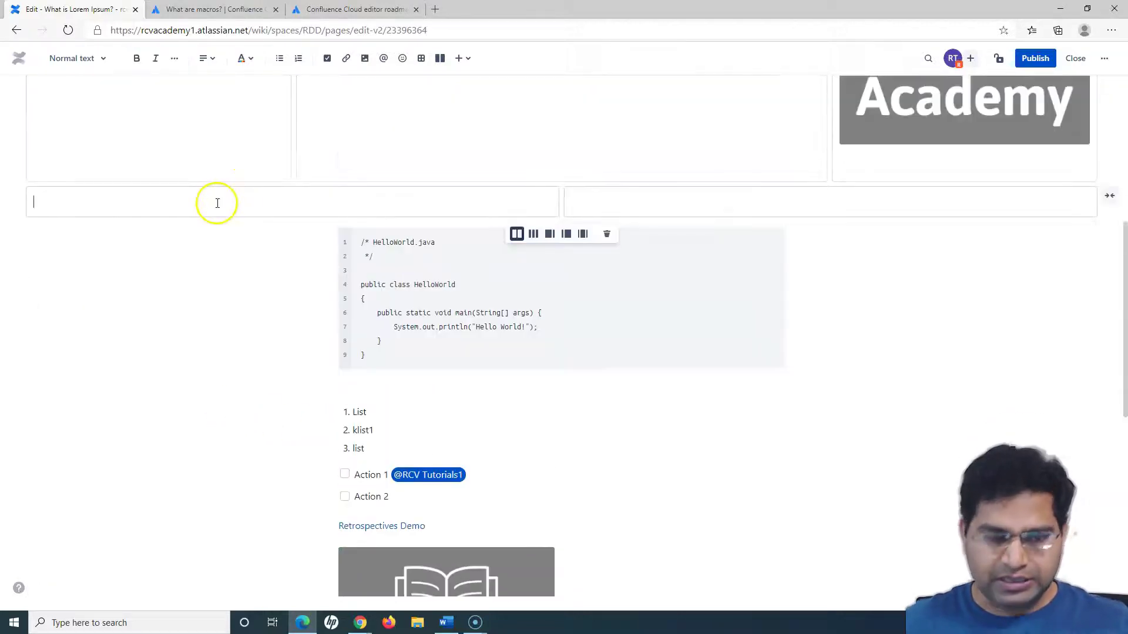
{"action": "key", "text": "ctrl+v"}
- Insert a green status label reading PASS in the right column of the two-column section
{"action": "left_click", "coordinate": [661, 230]}
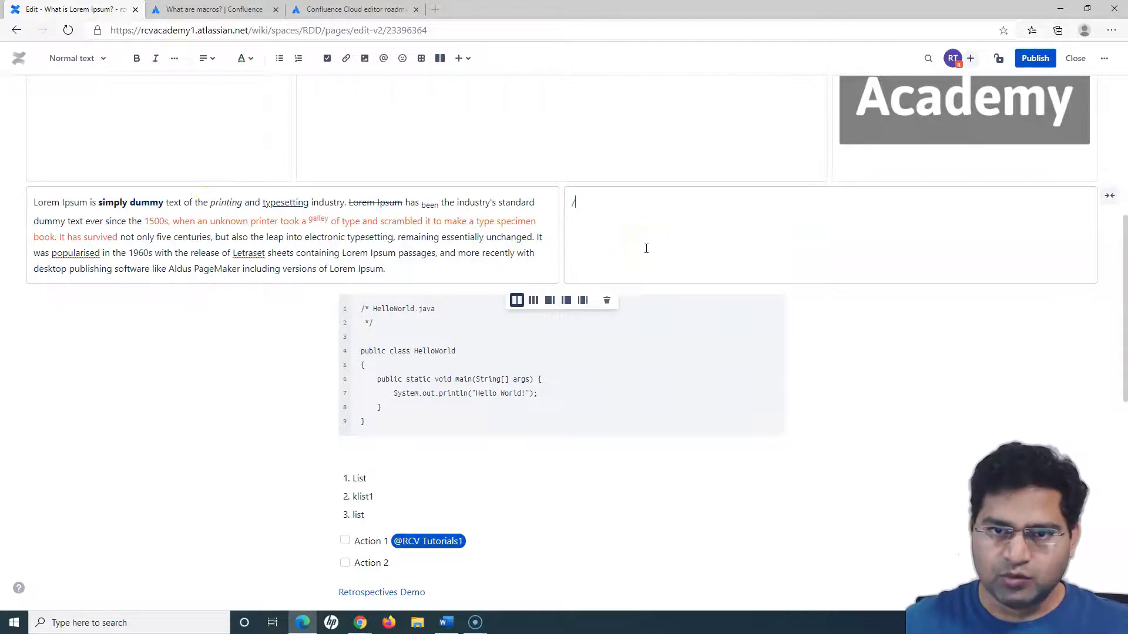
{"action": "type", "text": "/sta"}
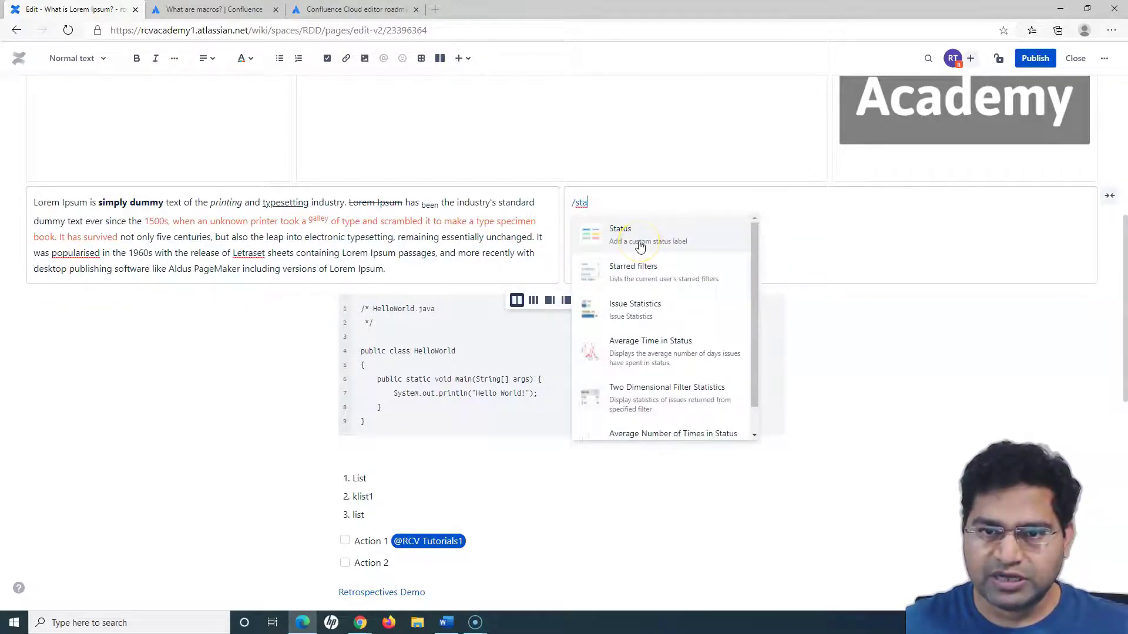
{"action": "left_click", "coordinate": [639, 241]}
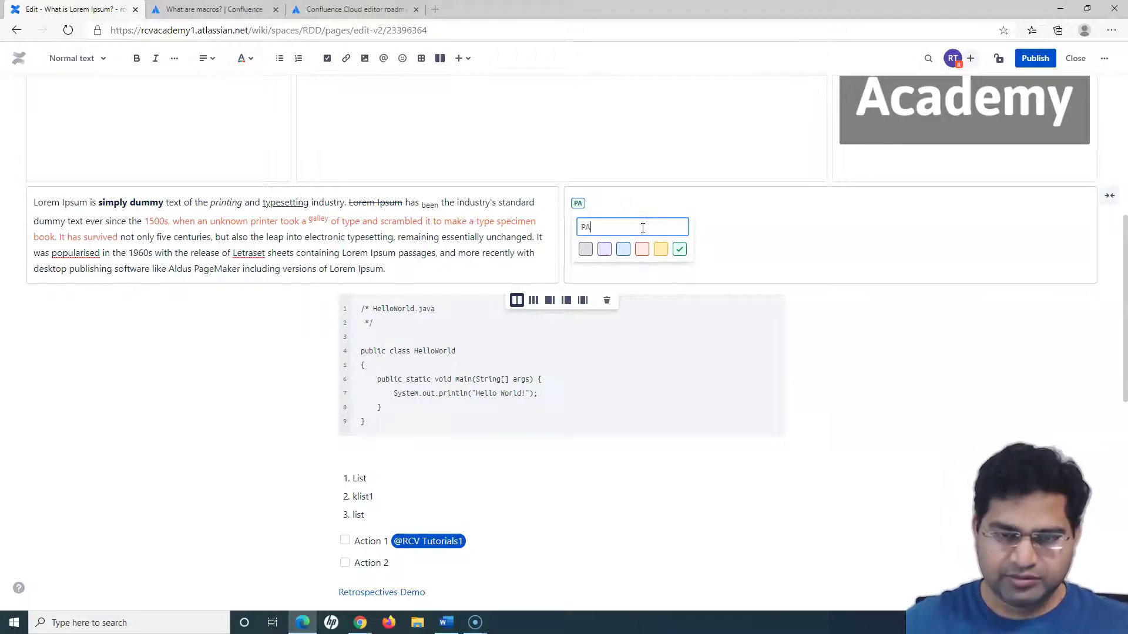
{"action": "key", "text": "Return"}
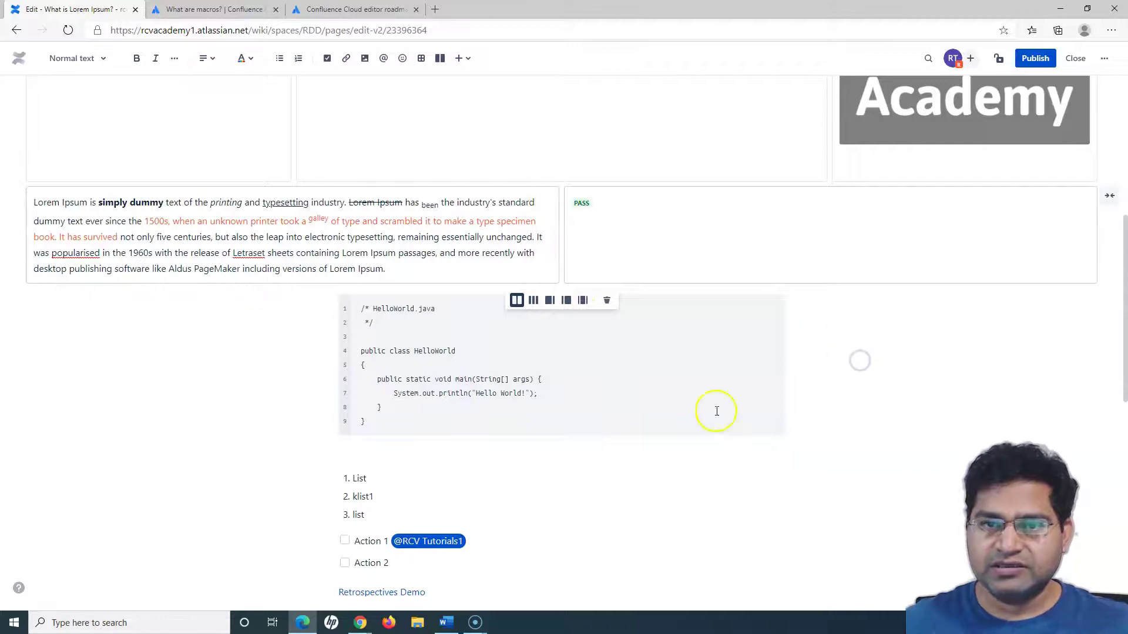
- Publish the What is Lorem Ipsum? page with its new layout sections
{"action": "scroll", "coordinate": [705, 423], "scroll_direction": "up", "scroll_amount": 5}
{"action": "scroll", "coordinate": [698, 435], "scroll_direction": "up", "scroll_amount": 1}
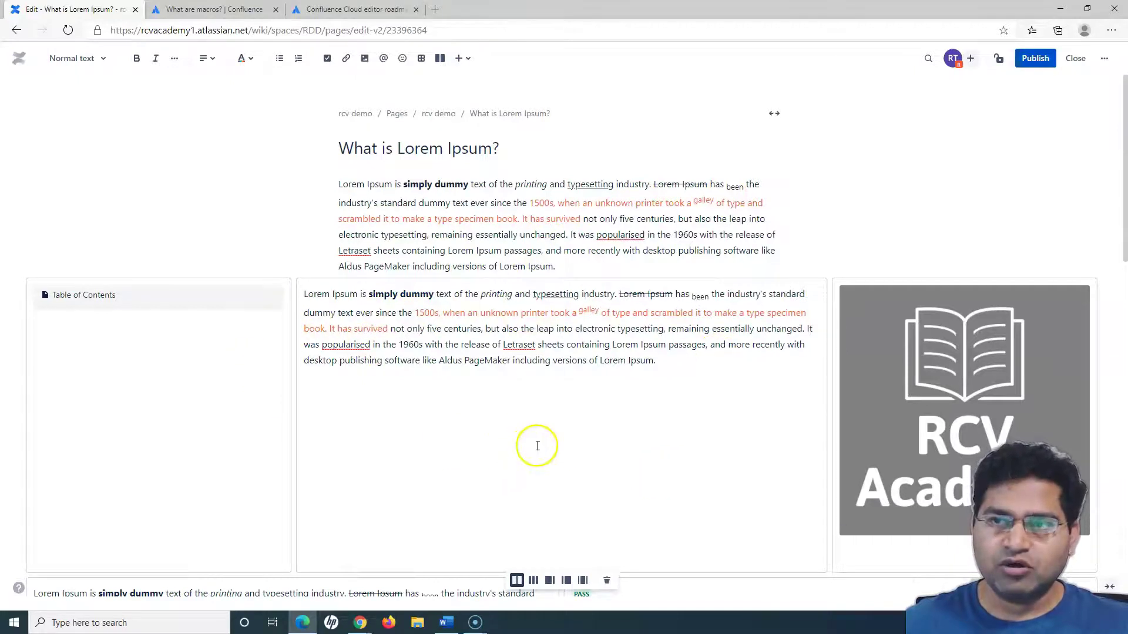
{"action": "left_click", "coordinate": [1044, 66]}
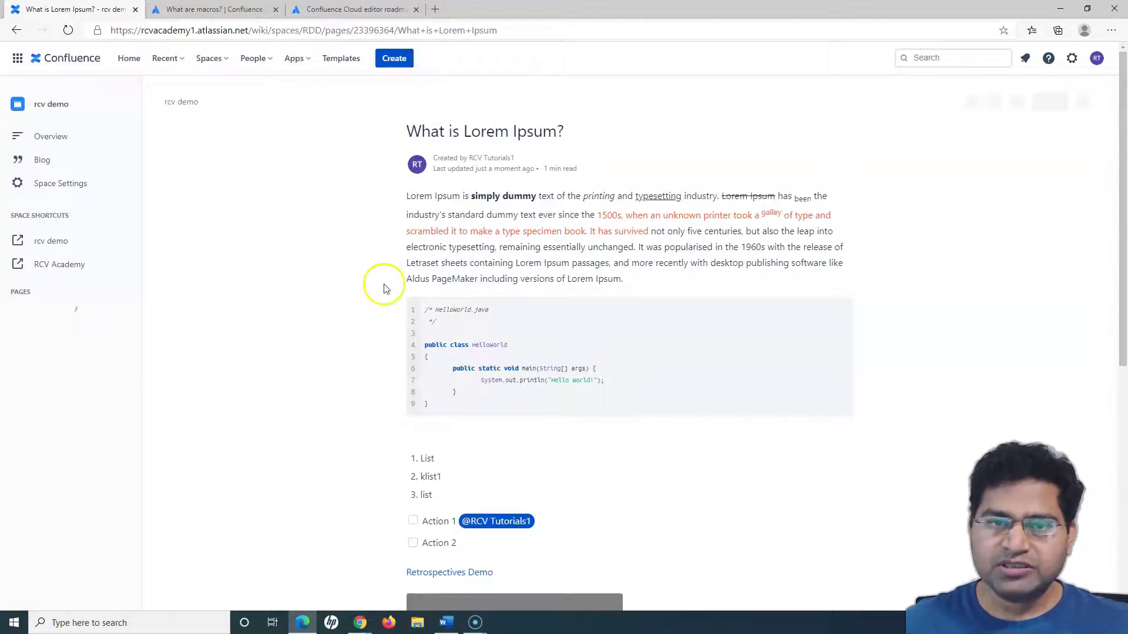
- Examine the published page's three-column and two-column sections, including the table of contents area, paragraphs, logo image and status label
{"action": "scroll", "coordinate": [611, 423], "scroll_direction": "down", "scroll_amount": 7}
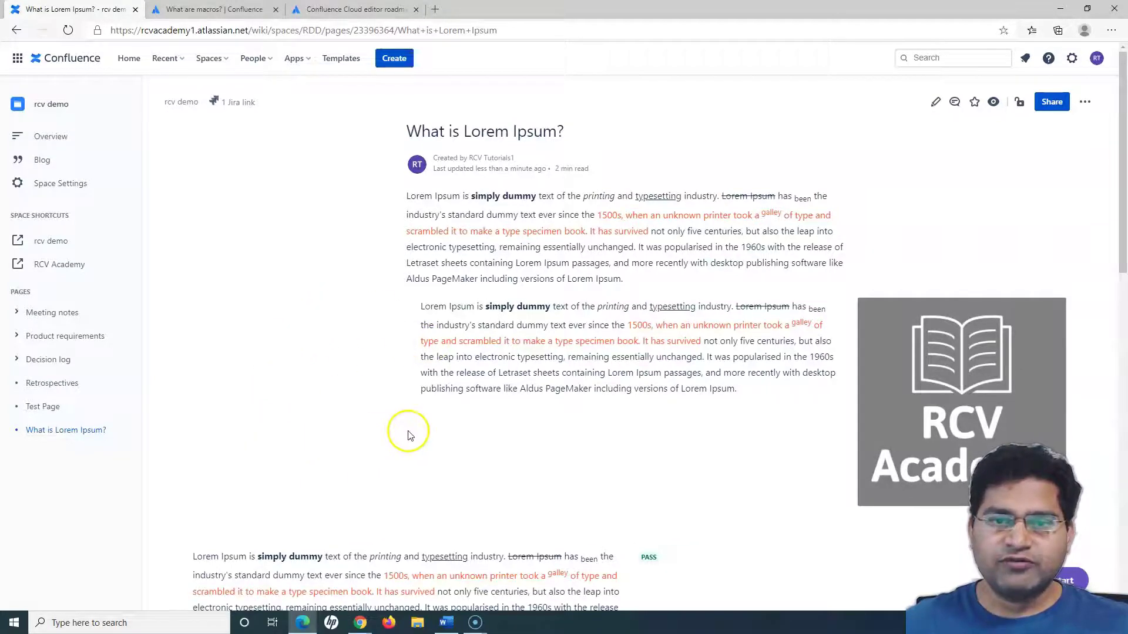
{"action": "mouse_move", "coordinate": [411, 307]}
{"action": "left_mouse_down"}
{"action": "mouse_move", "coordinate": [768, 407]}
{"action": "mouse_move", "coordinate": [411, 297]}
{"action": "left_mouse_up"}
{"action": "left_click", "coordinate": [768, 405]}
{"action": "left_click", "coordinate": [412, 301]}
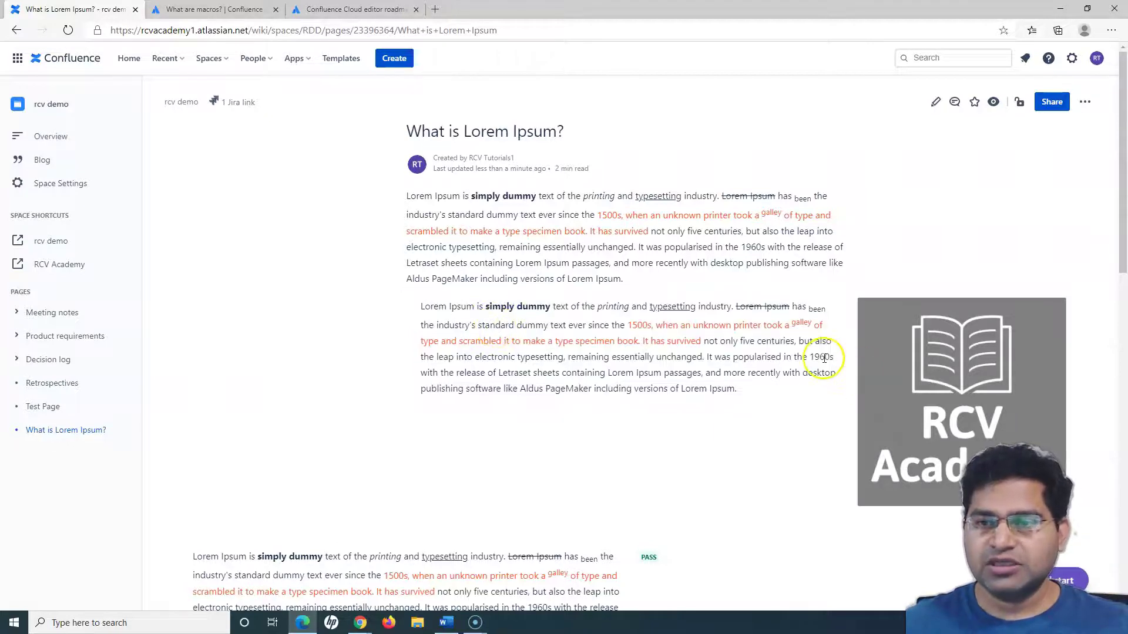
{"action": "scroll", "coordinate": [925, 355], "scroll_direction": "down", "scroll_amount": 5}
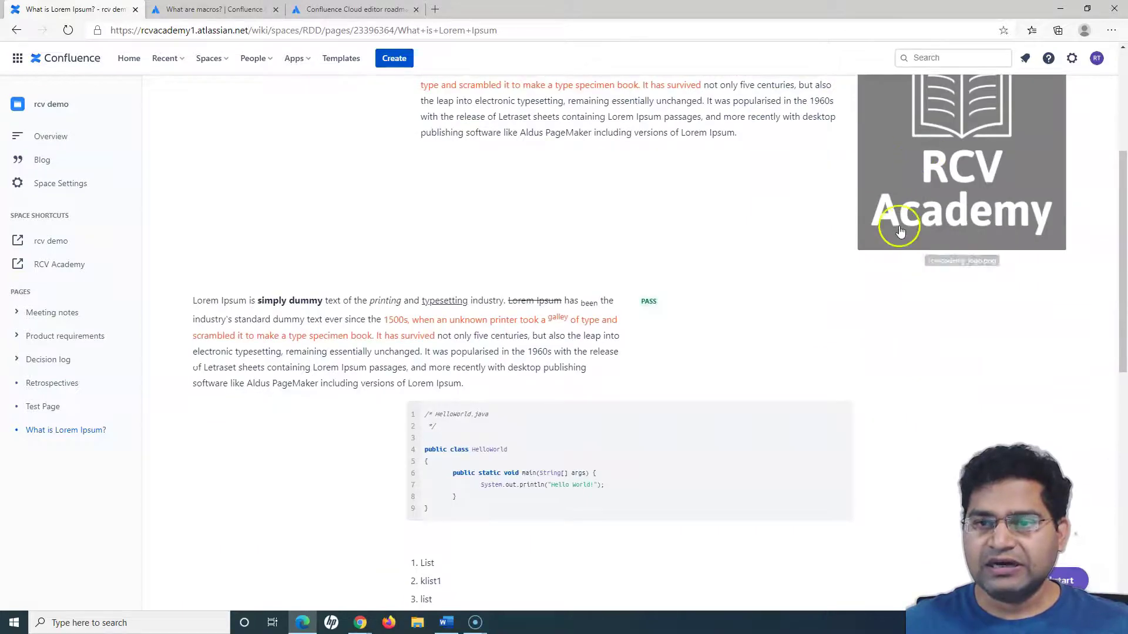
{"action": "scroll", "coordinate": [898, 222], "scroll_direction": "up", "scroll_amount": 3}
{"action": "scroll", "coordinate": [912, 249], "scroll_direction": "down", "scroll_amount": 1}
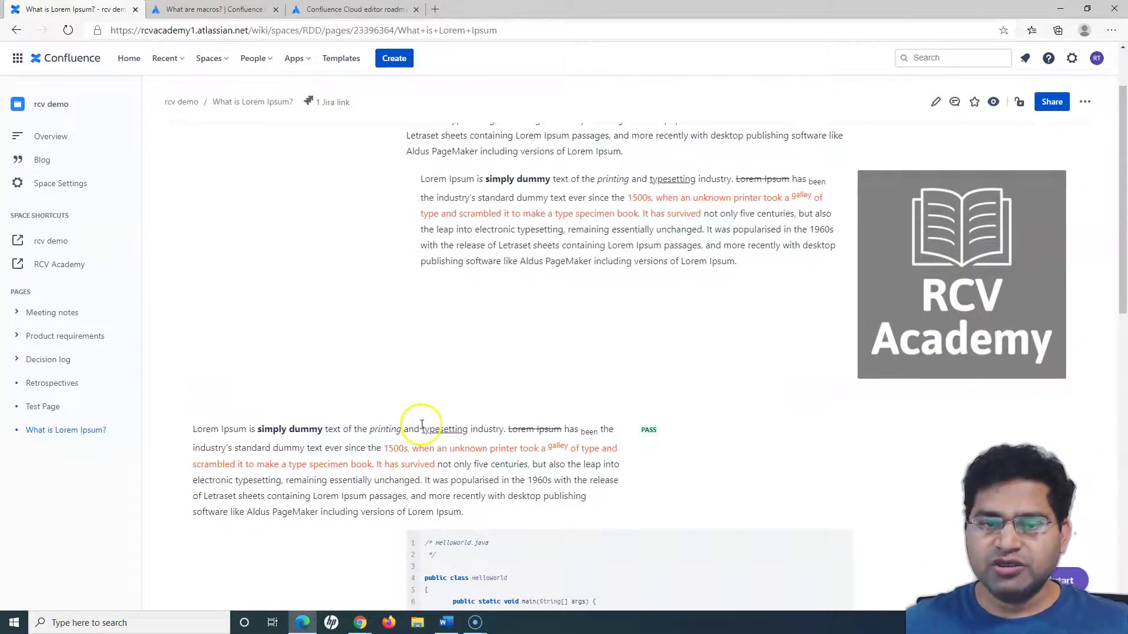
{"action": "scroll", "coordinate": [435, 429], "scroll_direction": "down", "scroll_amount": 2}
{"action": "left_click_drag", "start_coordinate": [483, 430], "coordinate": [222, 370]}
{"action": "left_click", "coordinate": [182, 354]}
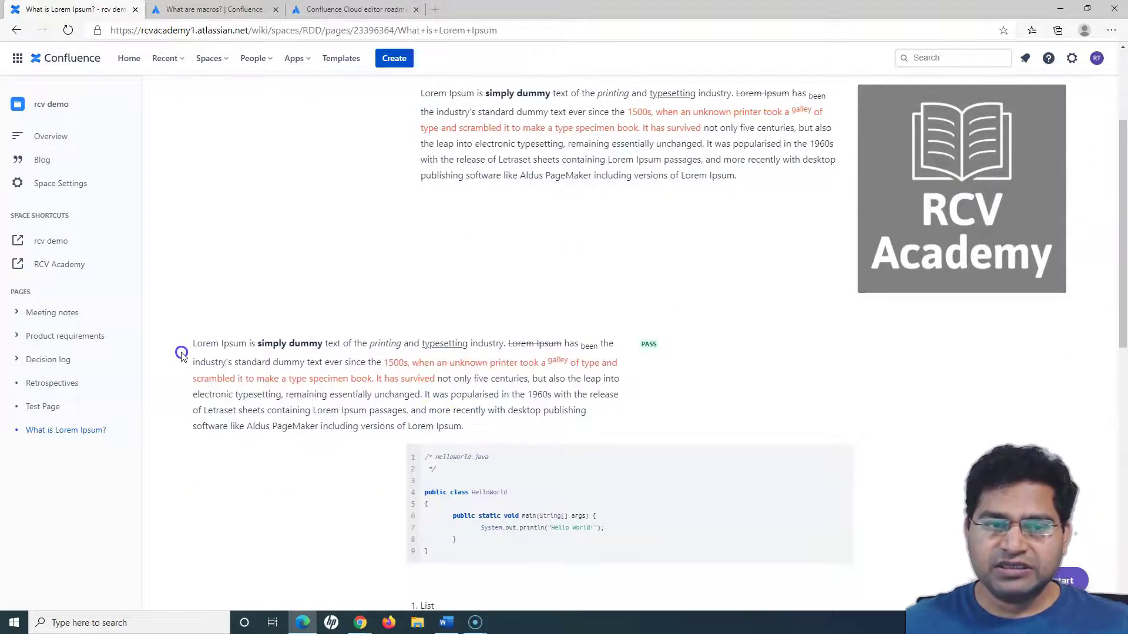
{"action": "triple_click", "coordinate": [193, 344]}
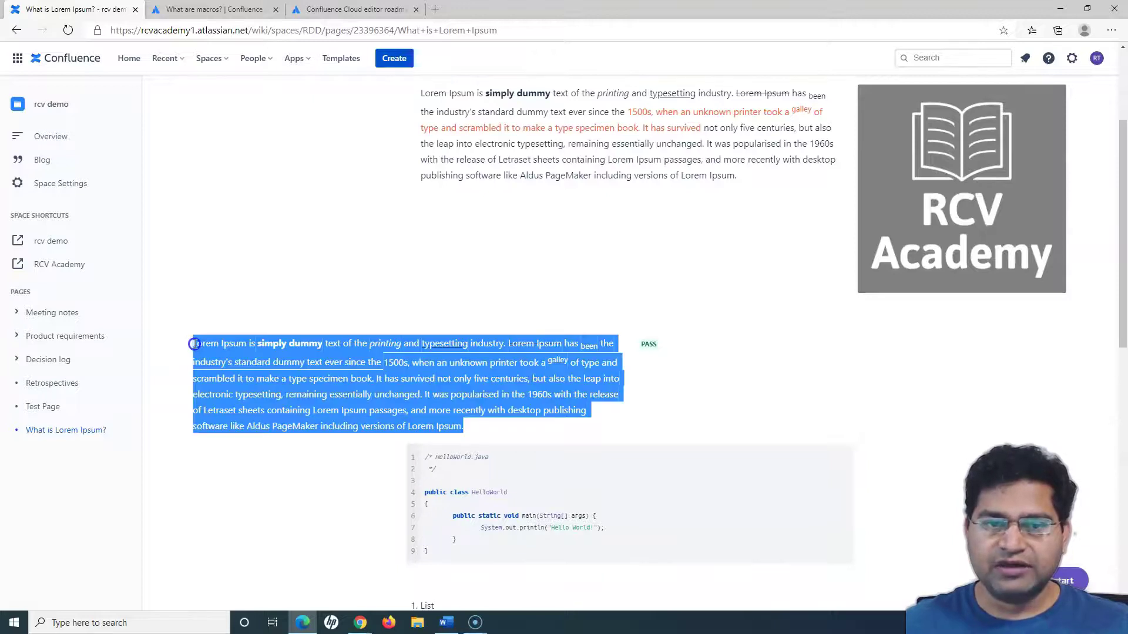
{"action": "left_click", "coordinate": [307, 399]}
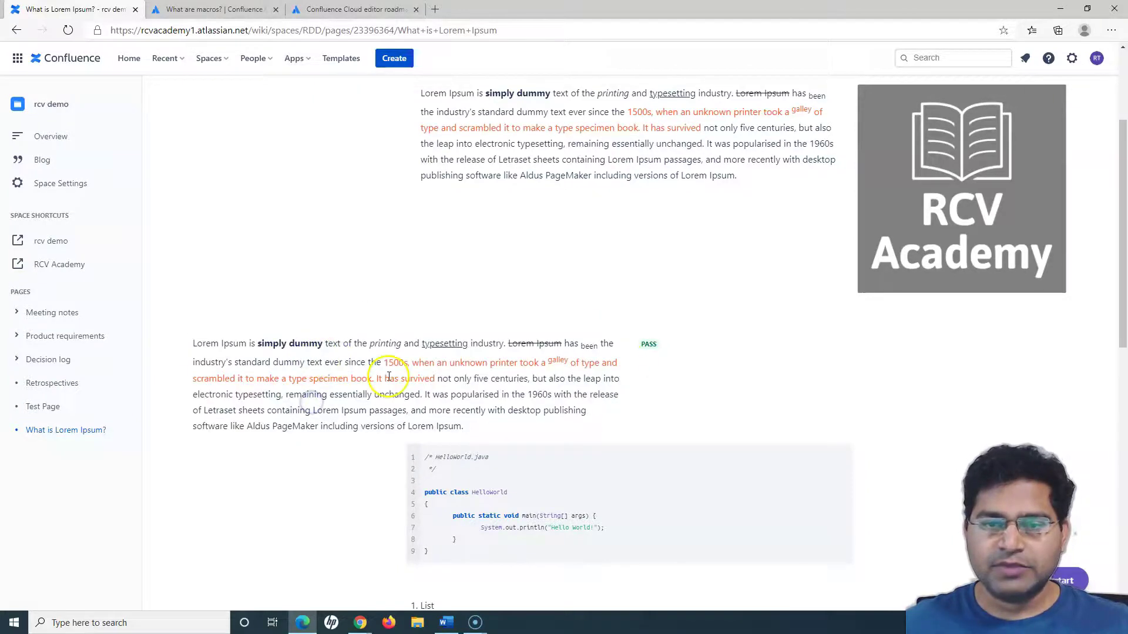
{"action": "left_click", "coordinate": [672, 349]}
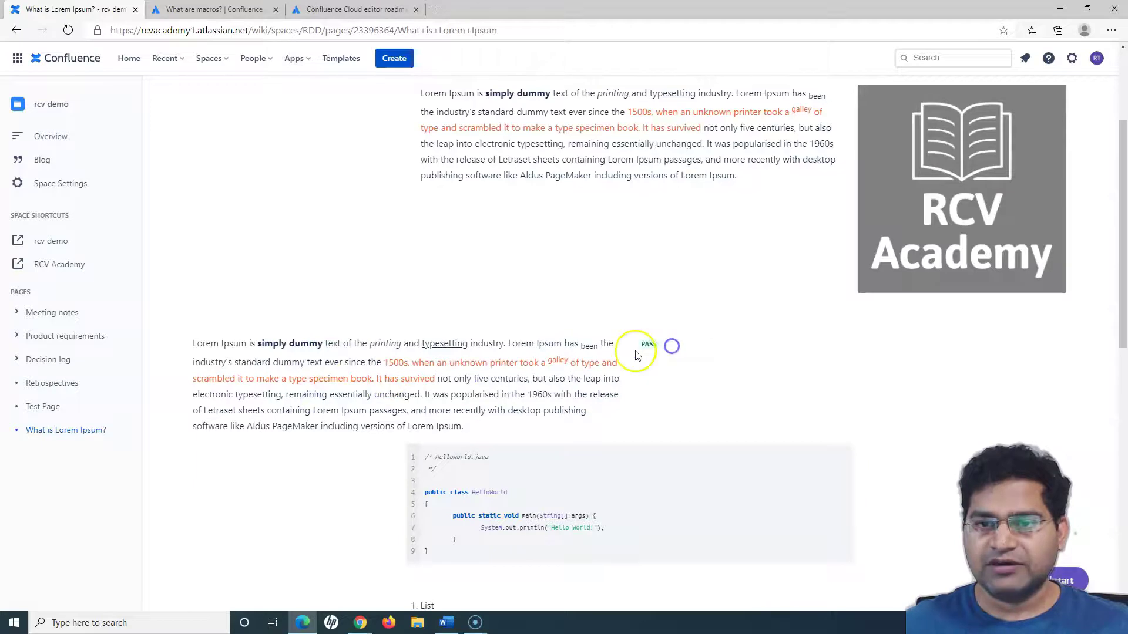
{"action": "scroll", "coordinate": [643, 423], "scroll_direction": "up", "scroll_amount": 1}
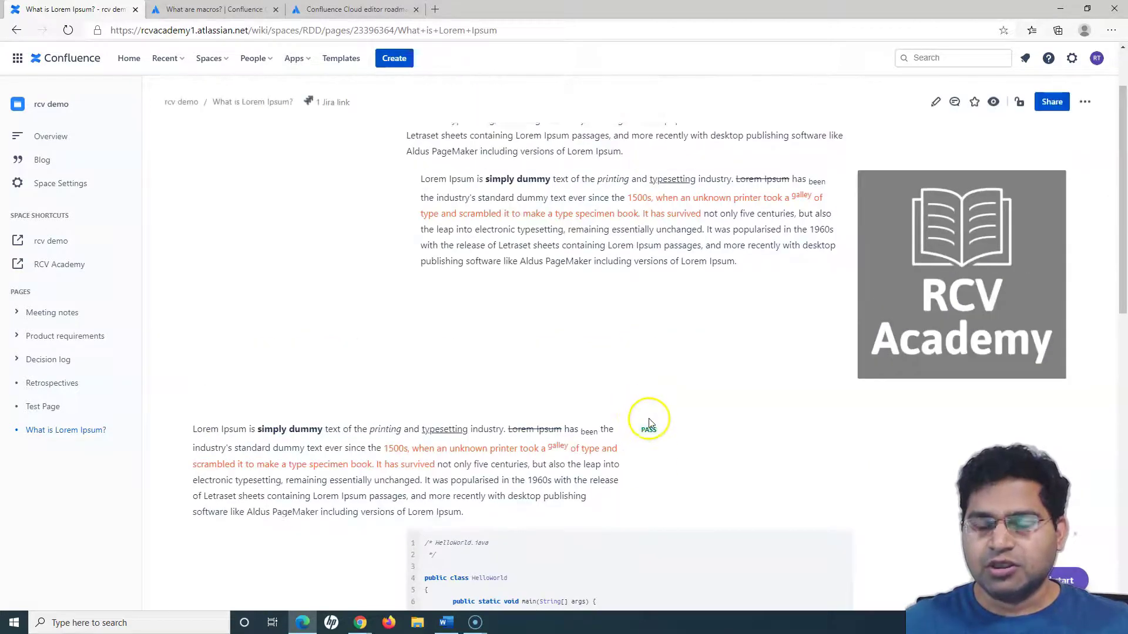
{"action": "scroll", "coordinate": [846, 496], "scroll_direction": "up", "scroll_amount": 1}
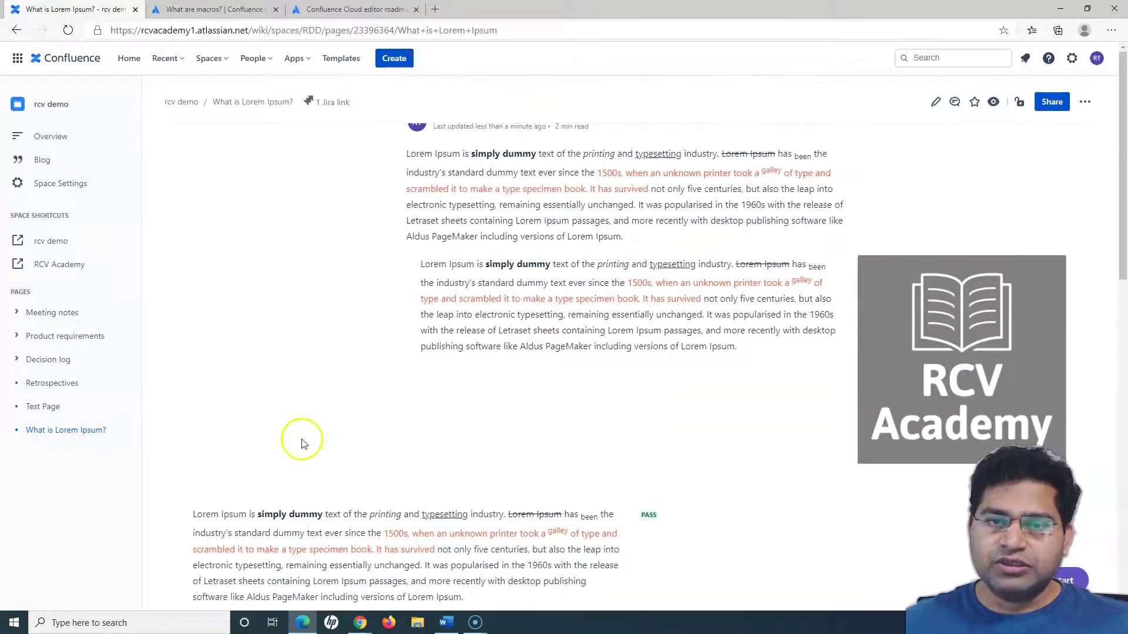
{"action": "scroll", "coordinate": [411, 440], "scroll_direction": "up", "scroll_amount": 1}
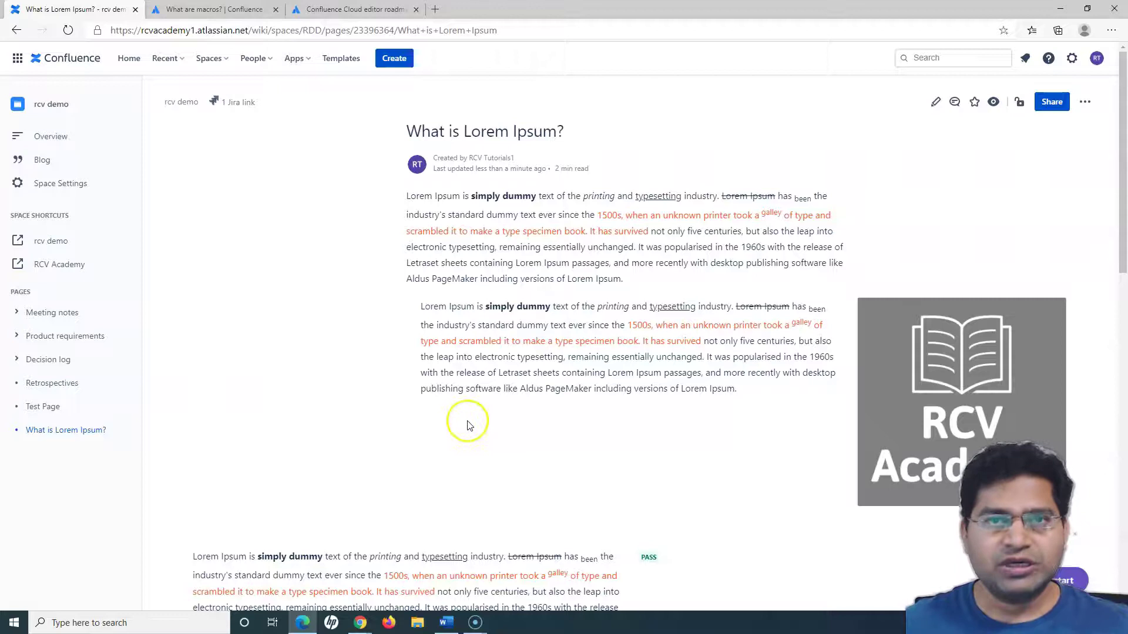
- Reopen the page for editing, view the Table of Contents macro's separator and heading level settings, and leave them without saving
{"action": "left_click", "coordinate": [935, 107]}
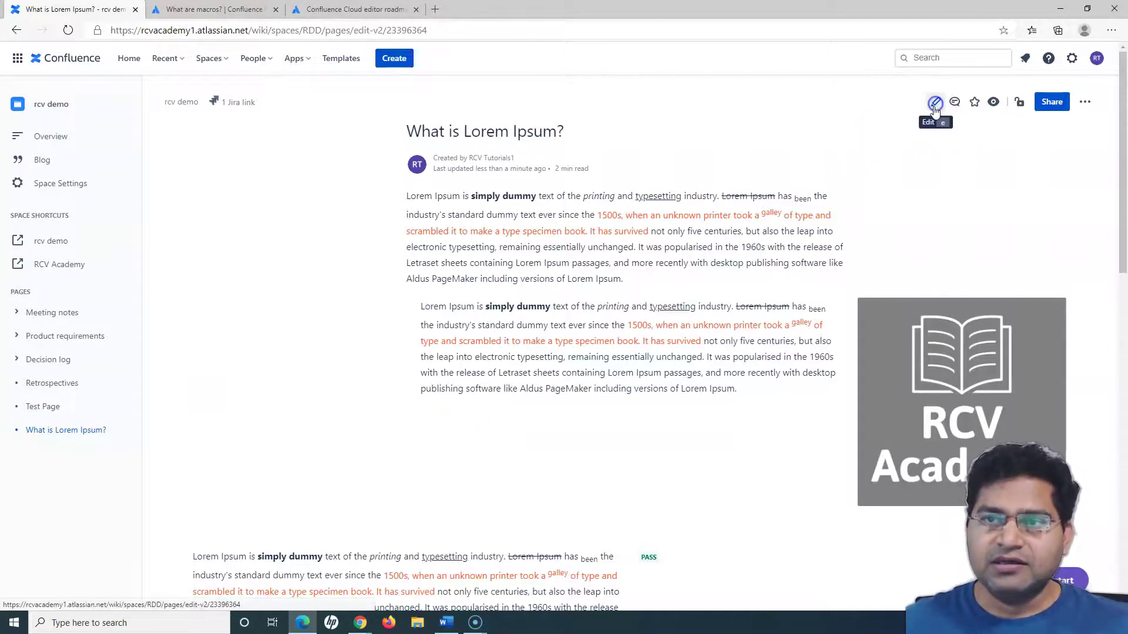
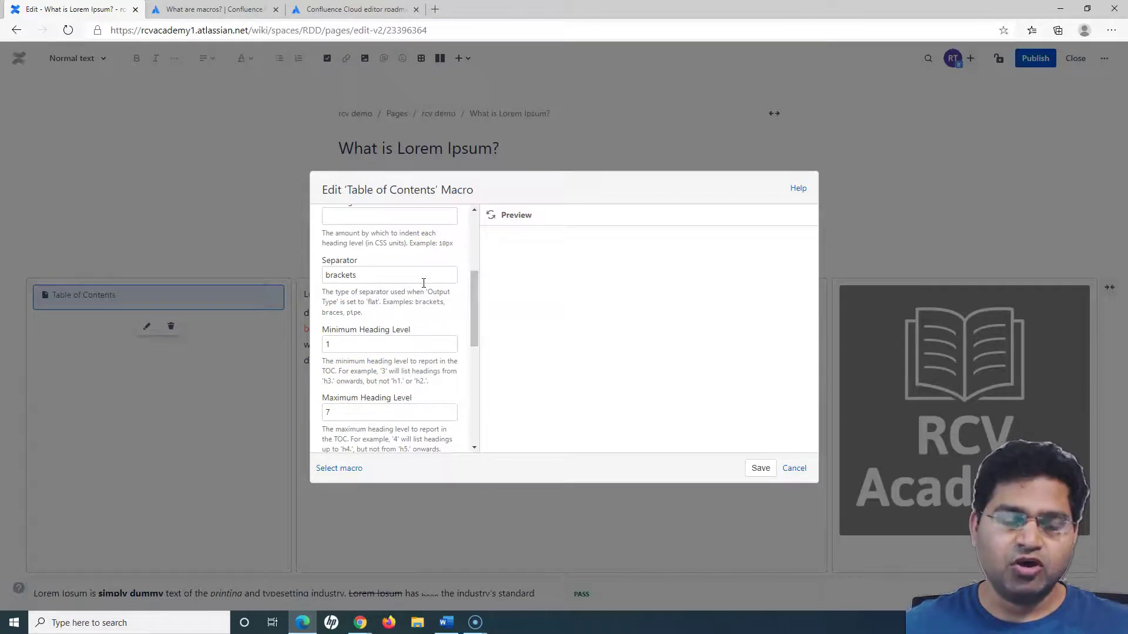
{"action": "left_click", "coordinate": [794, 468]}
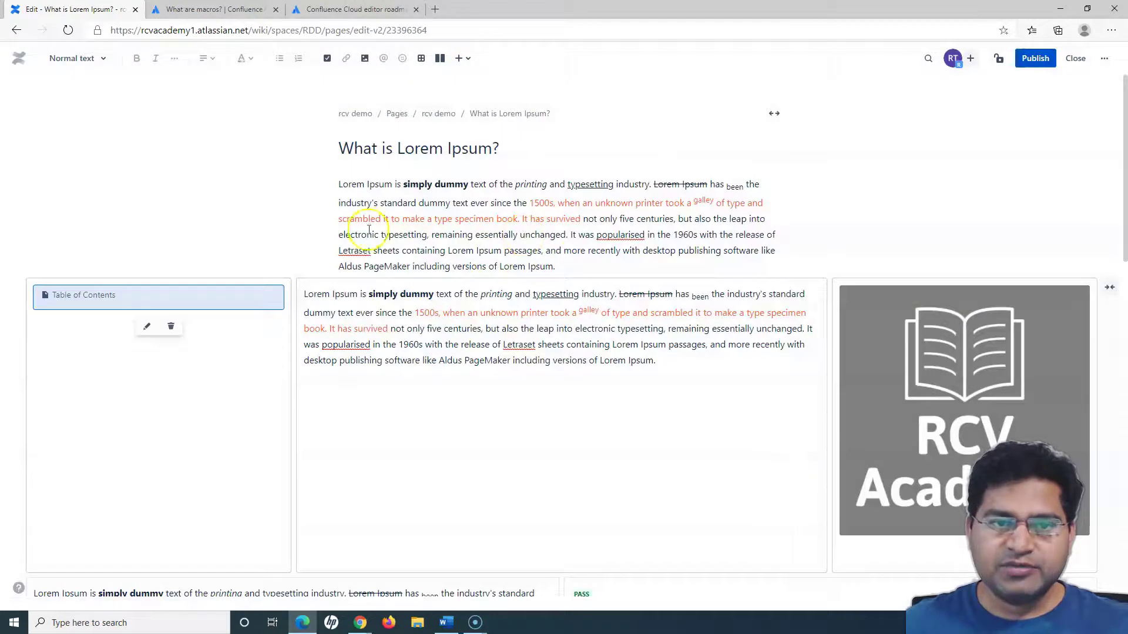
- Add a line reading Heading 1 above the introductory paragraph and format it as Heading 1
{"action": "left_click", "coordinate": [339, 185]}
{"action": "key", "text": "Return"}
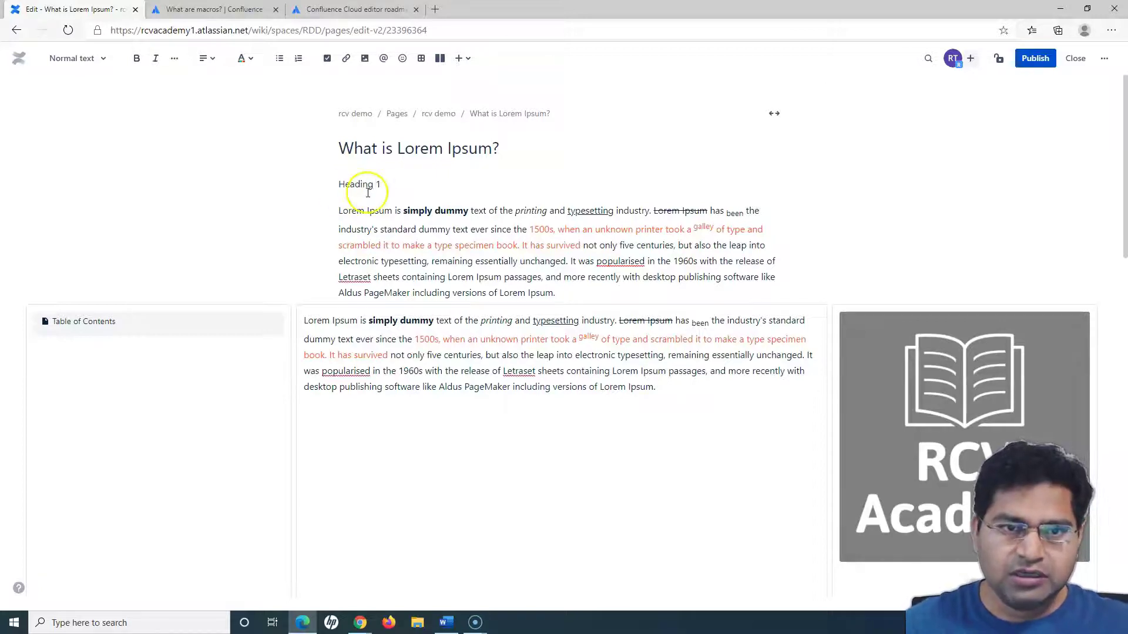
{"action": "left_click_drag", "start_coordinate": [382, 184], "coordinate": [335, 185]}
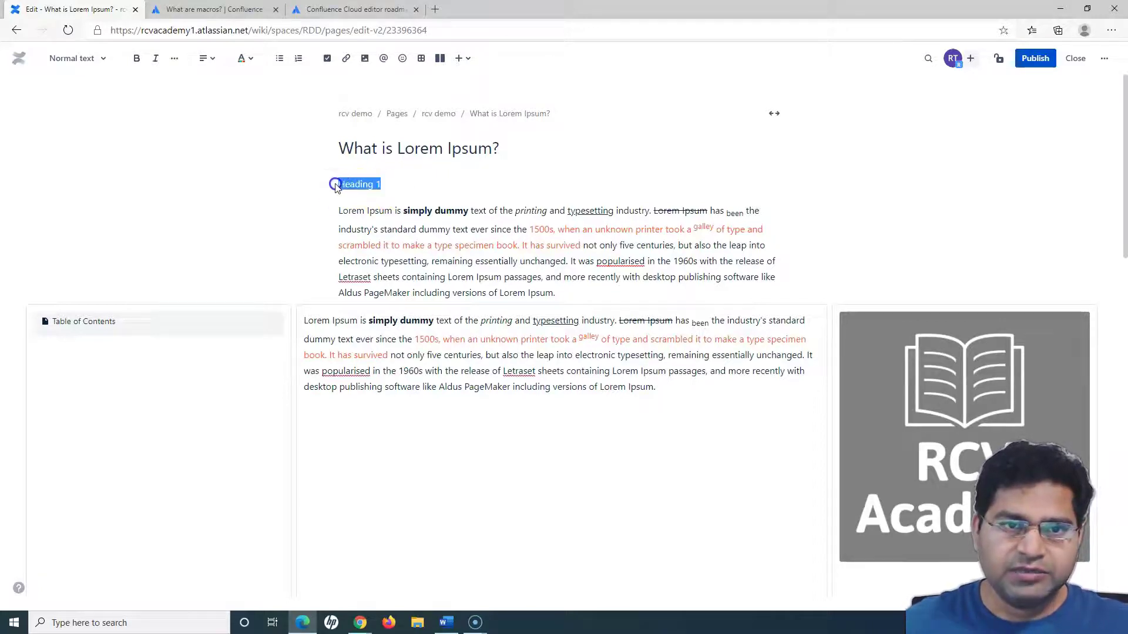
{"action": "left_click", "coordinate": [101, 58]}
{"action": "left_click", "coordinate": [91, 111]}
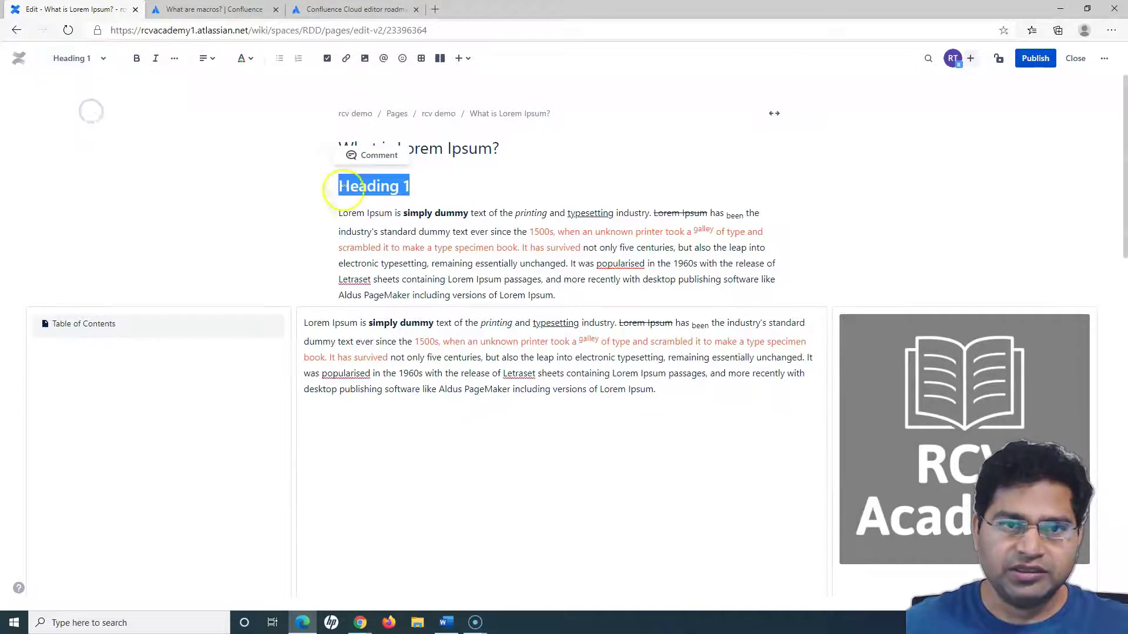
- Add a line reading Heading 2 above the middle column's paragraph and format it as Heading 2
{"action": "left_click", "coordinate": [305, 325]}
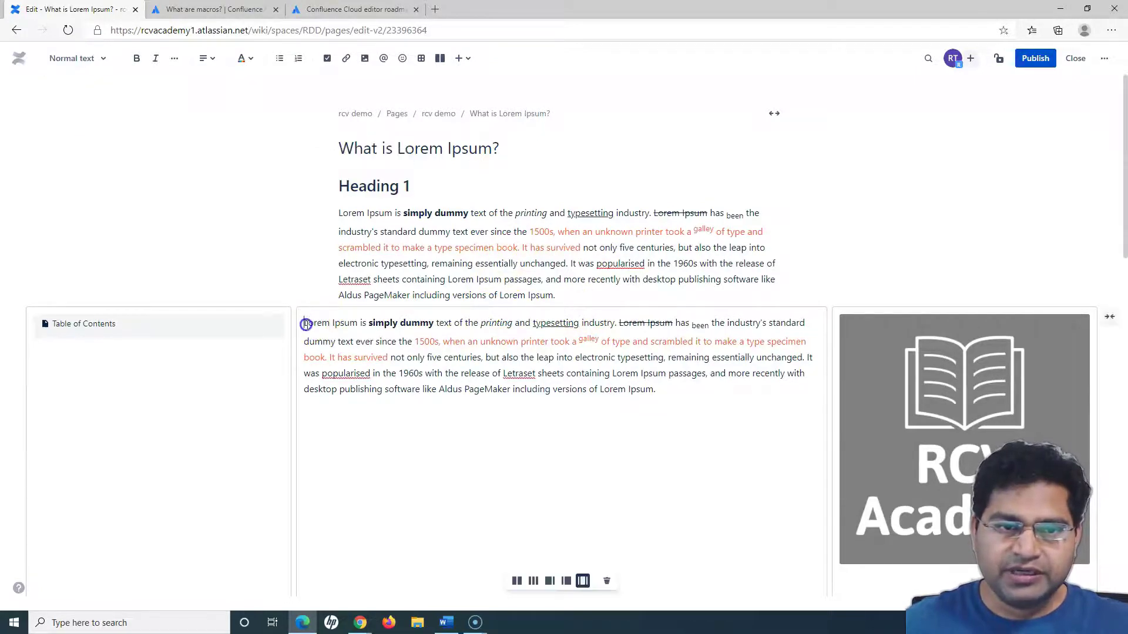
{"action": "key", "text": "Return"}
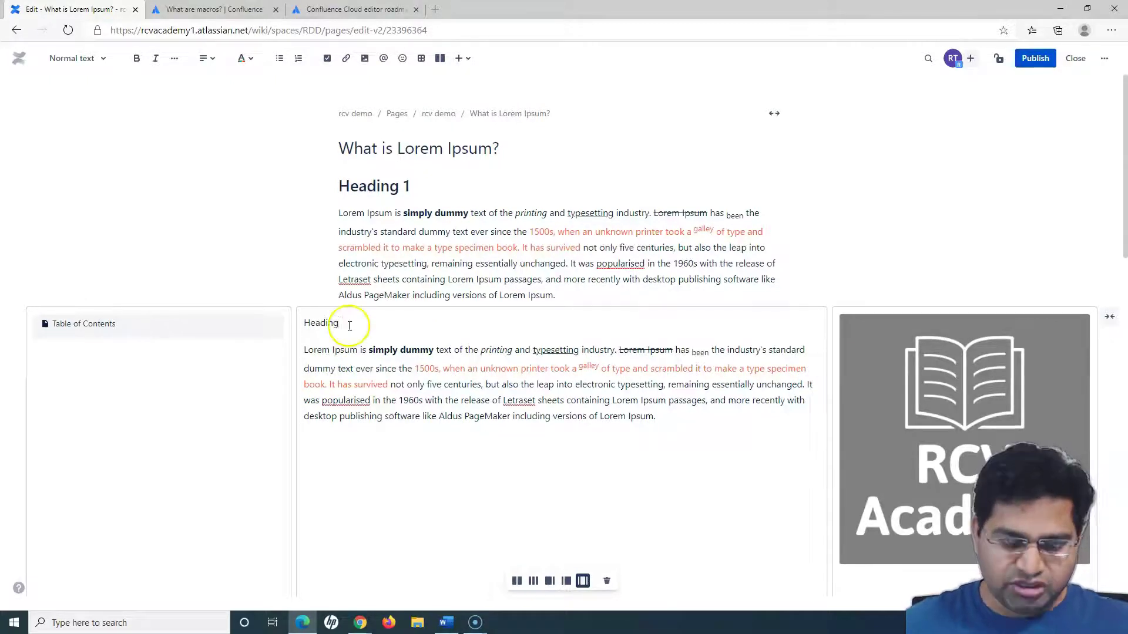
{"action": "left_click_drag", "start_coordinate": [350, 325], "coordinate": [311, 323]}
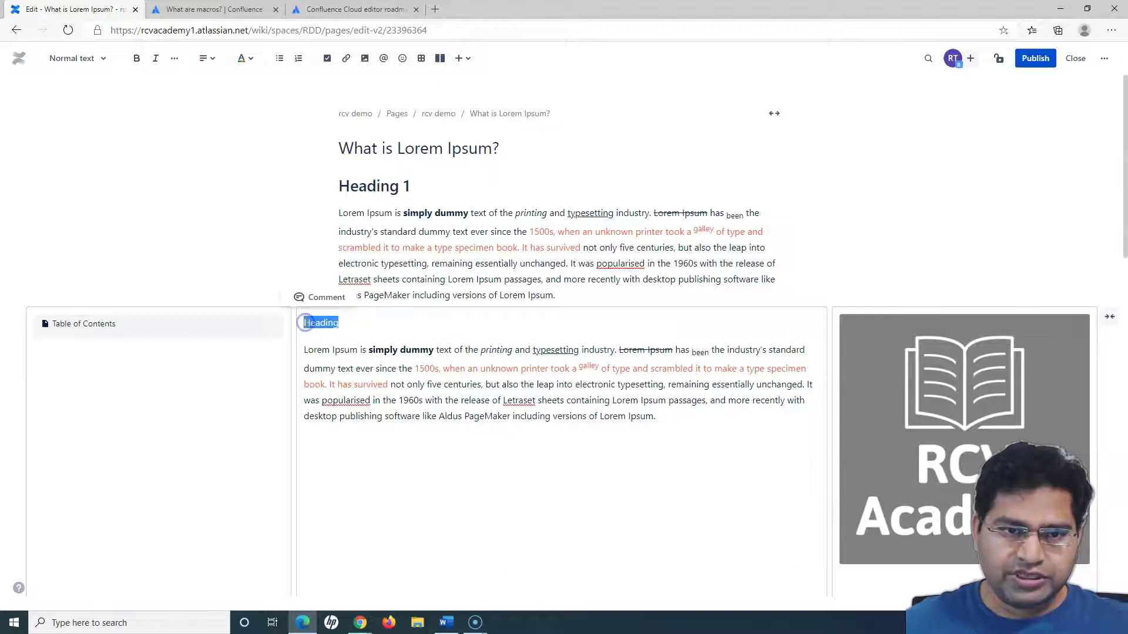
{"action": "left_click", "coordinate": [359, 323]}
{"action": "type", "text": "2"}
{"action": "key", "text": "shift+Home"}
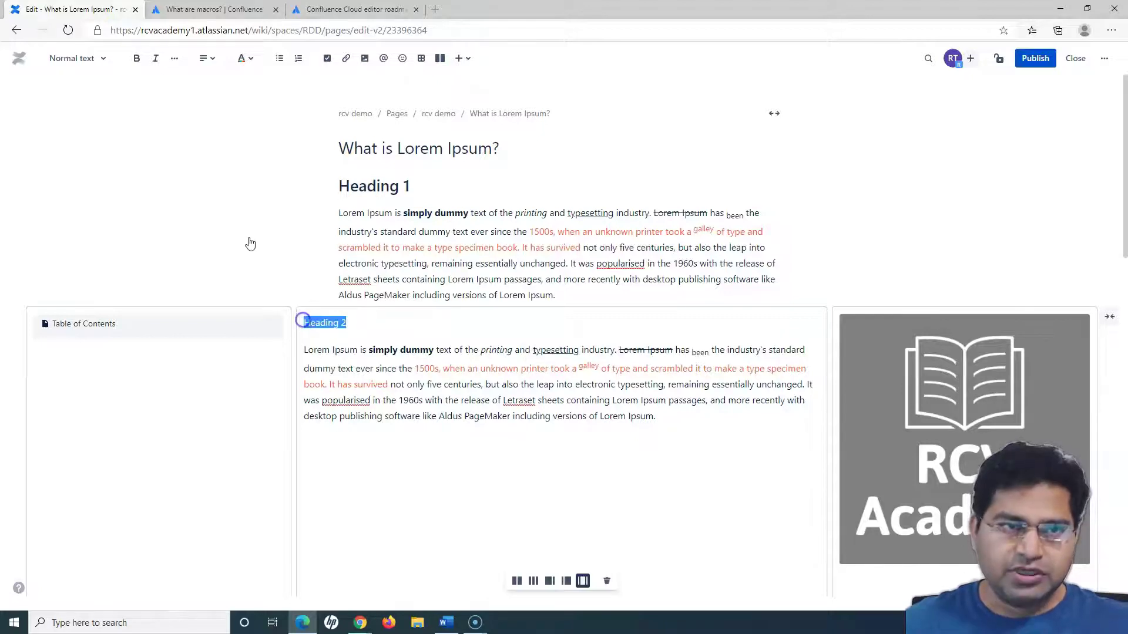
{"action": "left_click", "coordinate": [101, 58]}
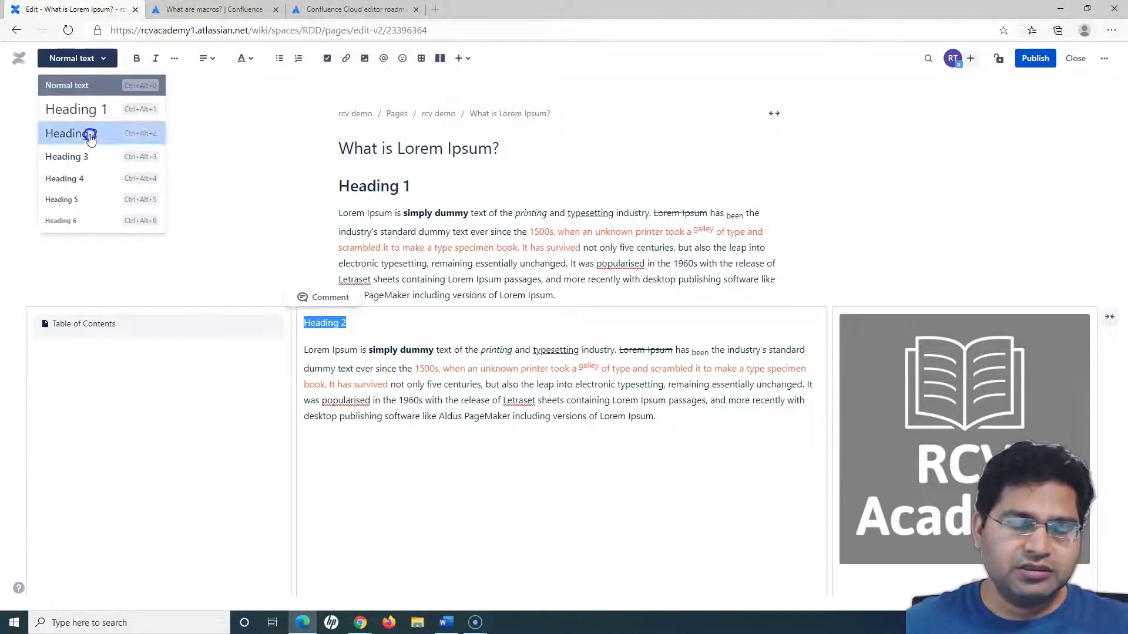
{"action": "left_click", "coordinate": [89, 133]}
{"action": "left_click", "coordinate": [413, 326]}
- Add a line reading Heading 3 below the middle column's paragraph and format it as Heading 3
{"action": "scroll", "coordinate": [395, 206], "scroll_direction": "down", "scroll_amount": 9}
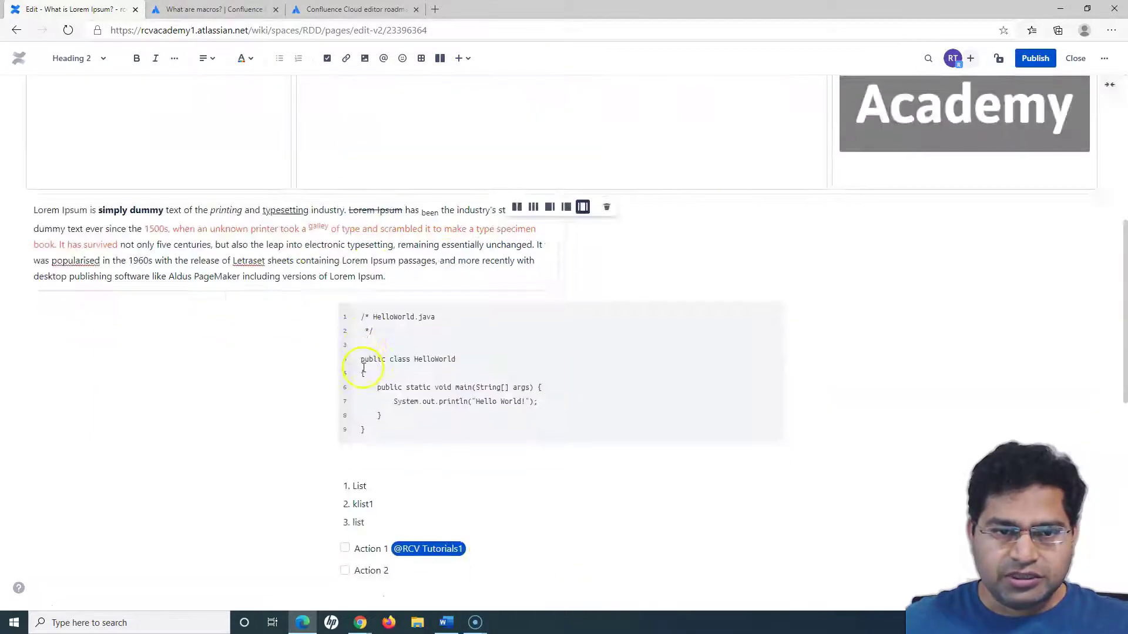
{"action": "scroll", "coordinate": [422, 426], "scroll_direction": "up", "scroll_amount": 4}
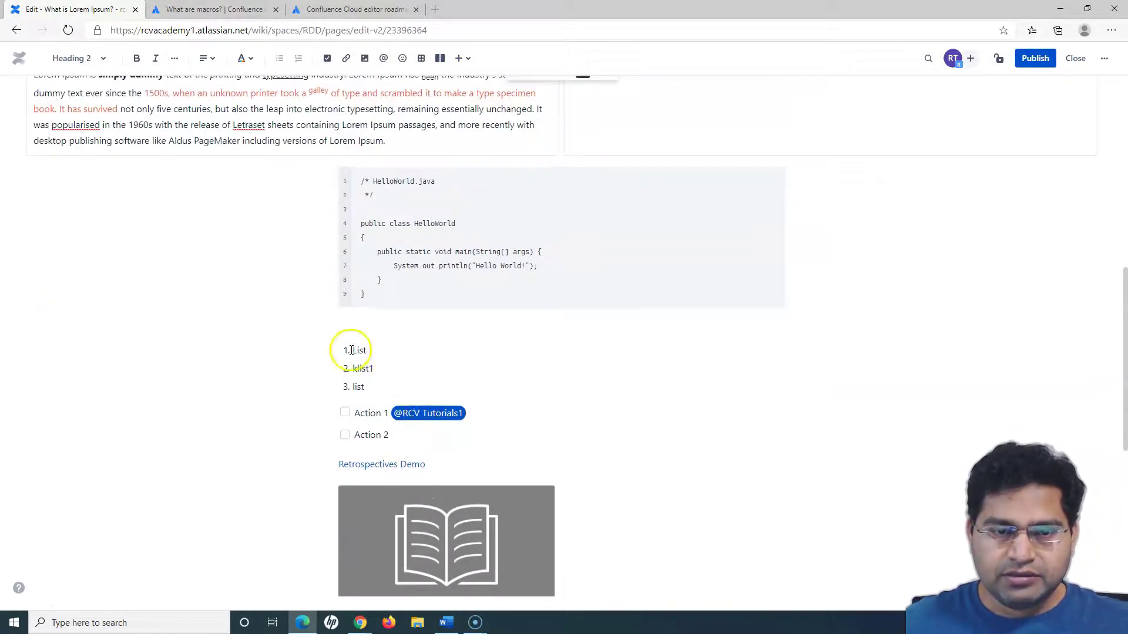
{"action": "scroll", "coordinate": [398, 390], "scroll_direction": "up", "scroll_amount": 6}
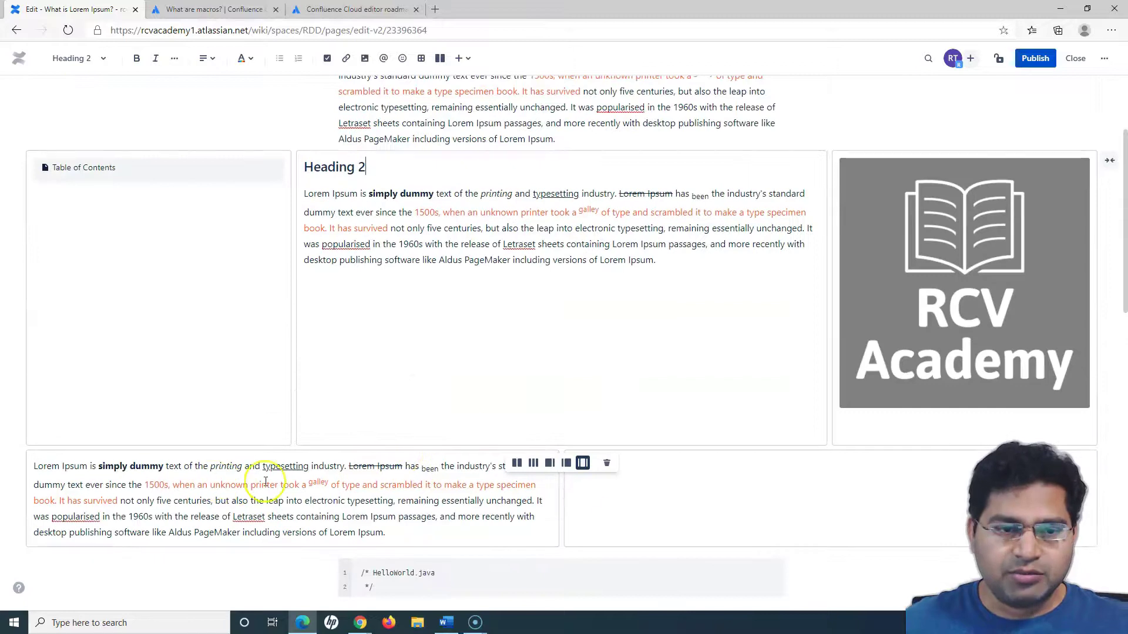
{"action": "left_click", "coordinate": [624, 505]}
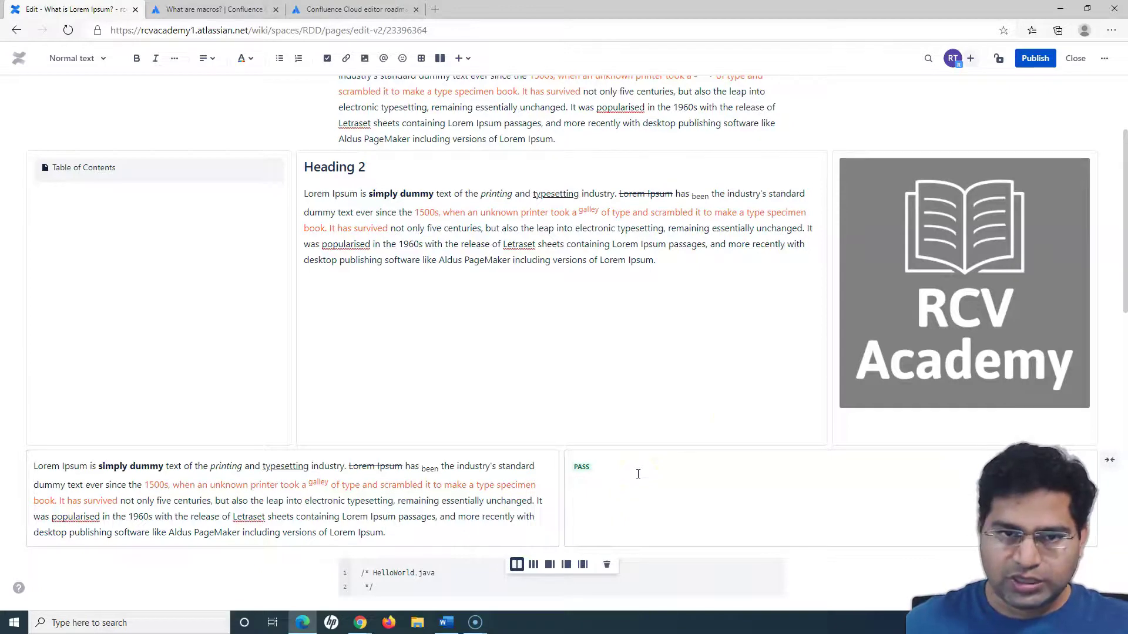
{"action": "left_click", "coordinate": [669, 259]}
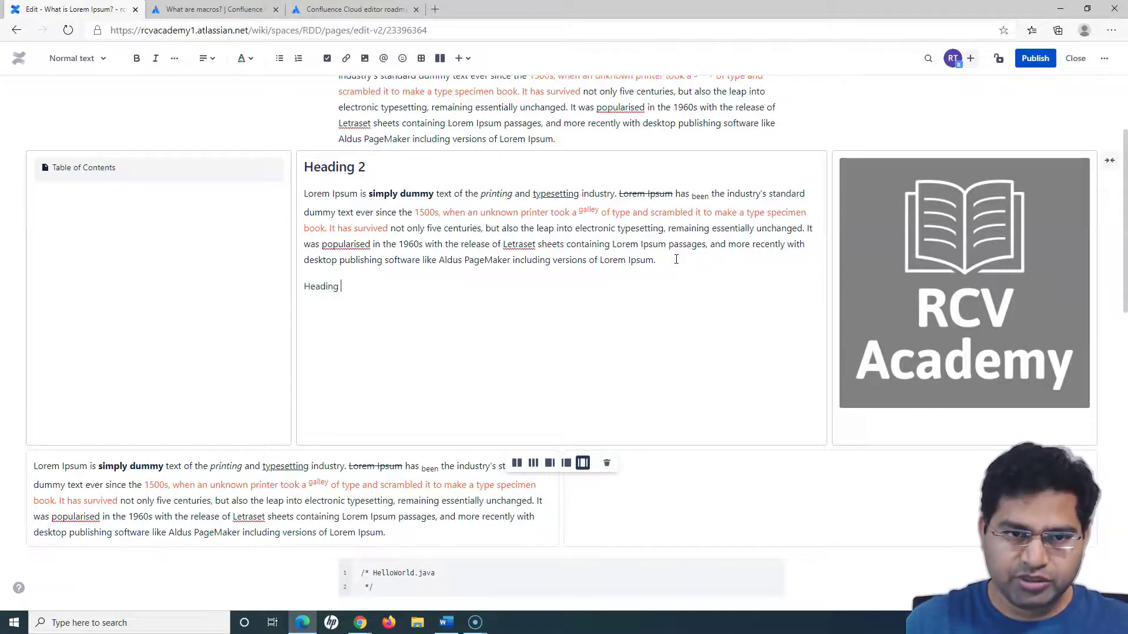
{"action": "type", "text": "Heading 3"}
{"action": "left_click_drag", "start_coordinate": [352, 287], "coordinate": [303, 287]}
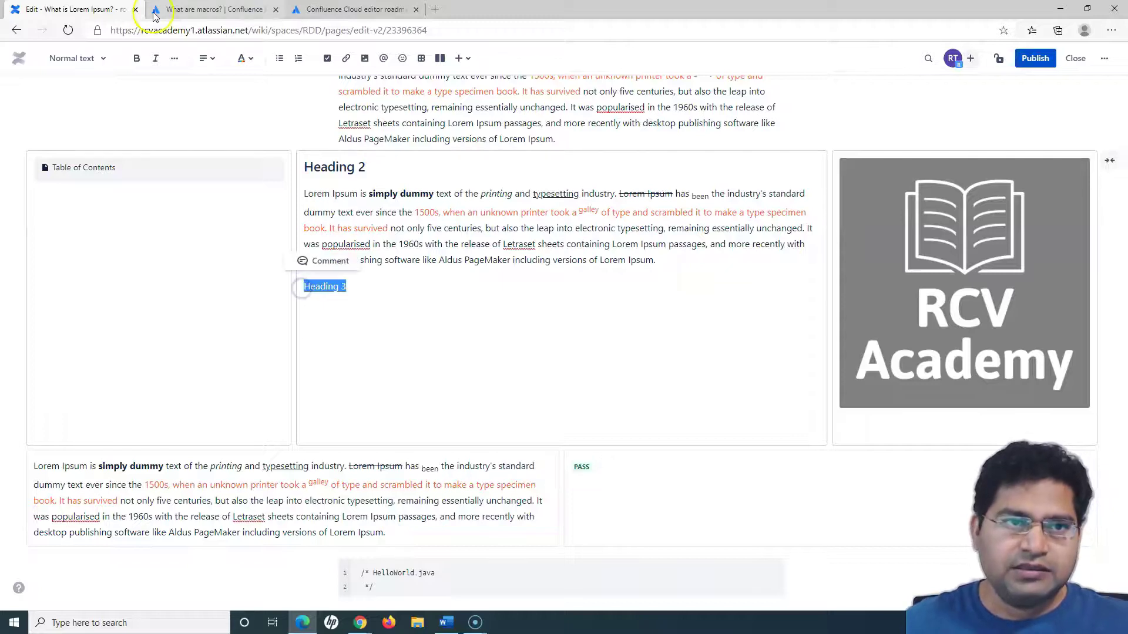
{"action": "key", "text": "ctrl+alt+3"}
- Add a line reading Heading 2 below the introductory paragraph and format it as Heading 2
{"action": "scroll", "coordinate": [357, 258], "scroll_direction": "up", "scroll_amount": 3}
{"action": "left_click", "coordinate": [421, 185]}
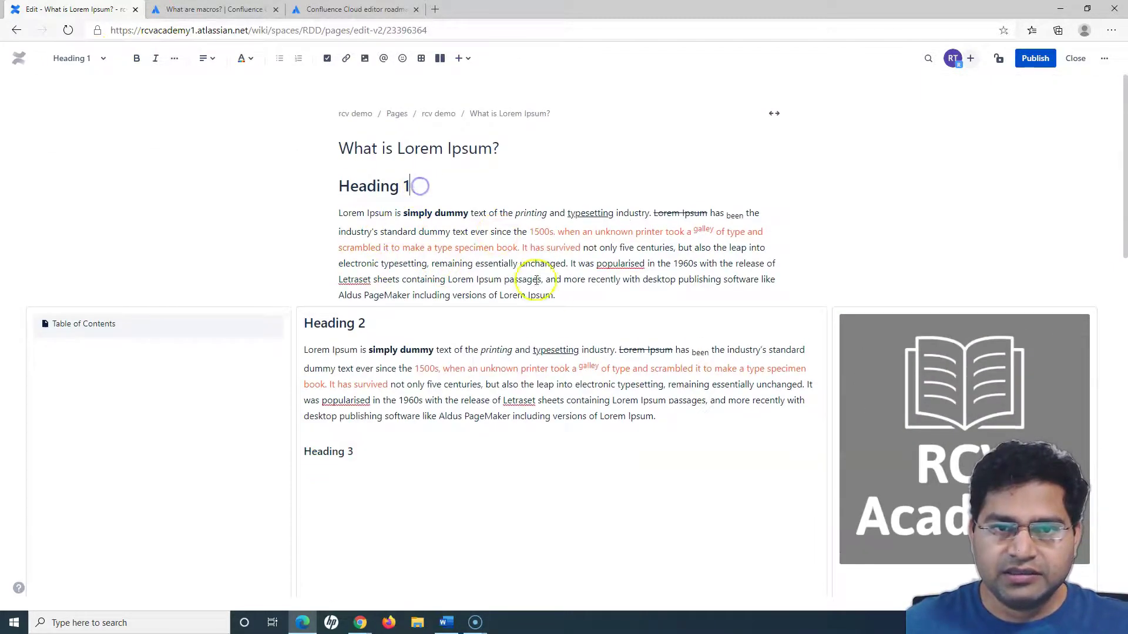
{"action": "left_click", "coordinate": [566, 296]}
{"action": "key", "text": "Return"}
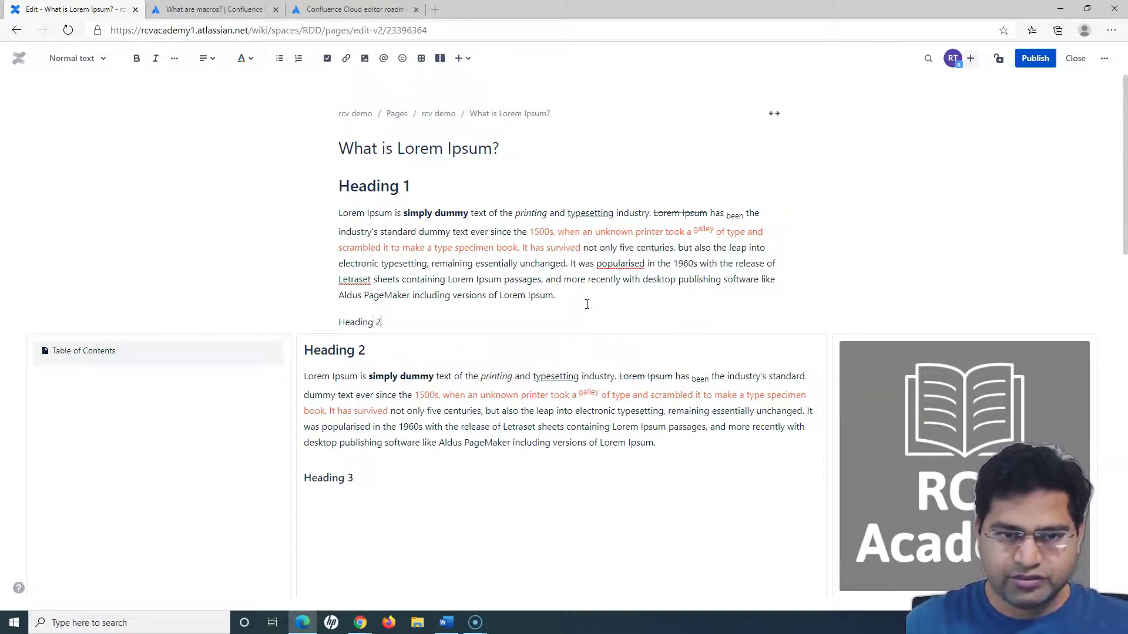
{"action": "type", "text": "Heading 2"}
{"action": "key", "text": "shift+Home"}
{"action": "key", "text": "ctrl+alt+2"}
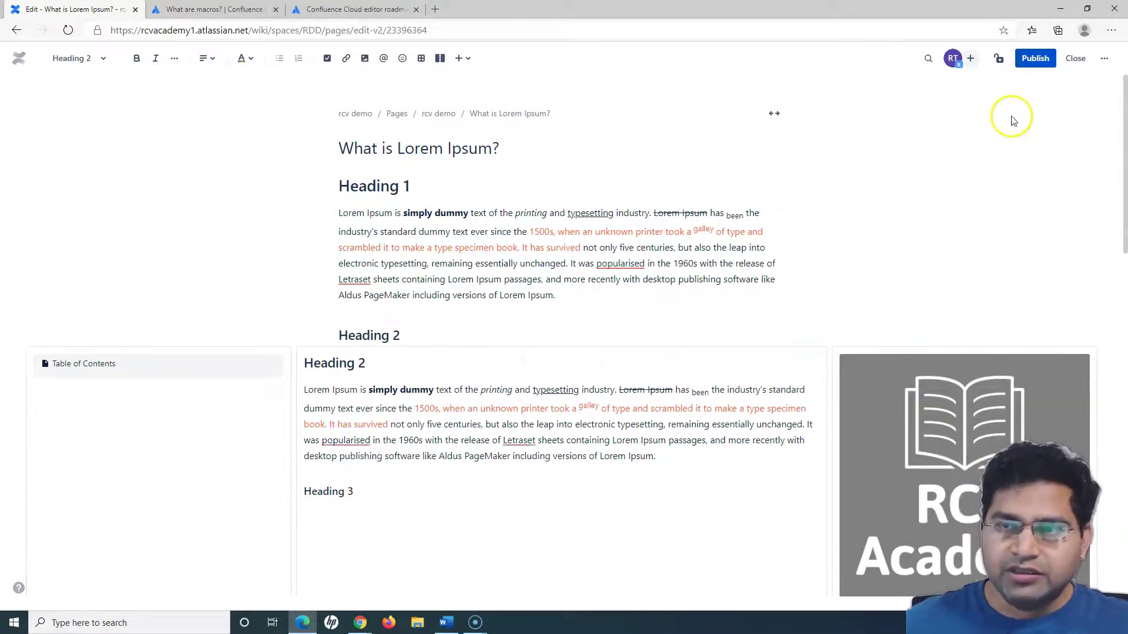
- Refresh the preview of the Table of Contents macro and save the macro
{"action": "left_click", "coordinate": [72, 365]}
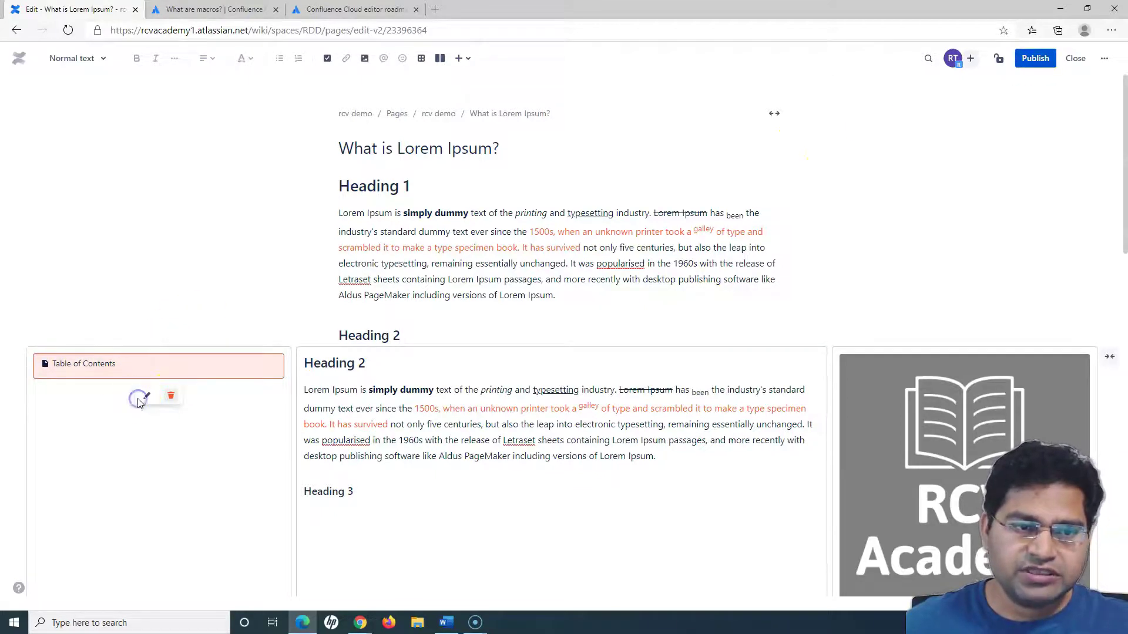
{"action": "left_click", "coordinate": [147, 396]}
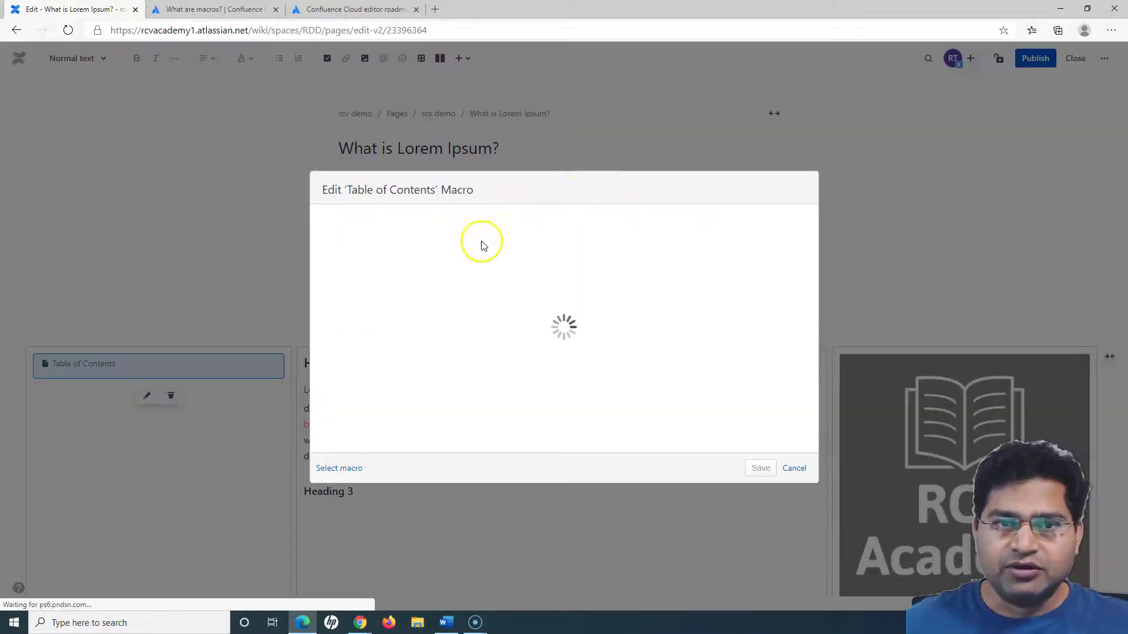
{"action": "left_click", "coordinate": [491, 216]}
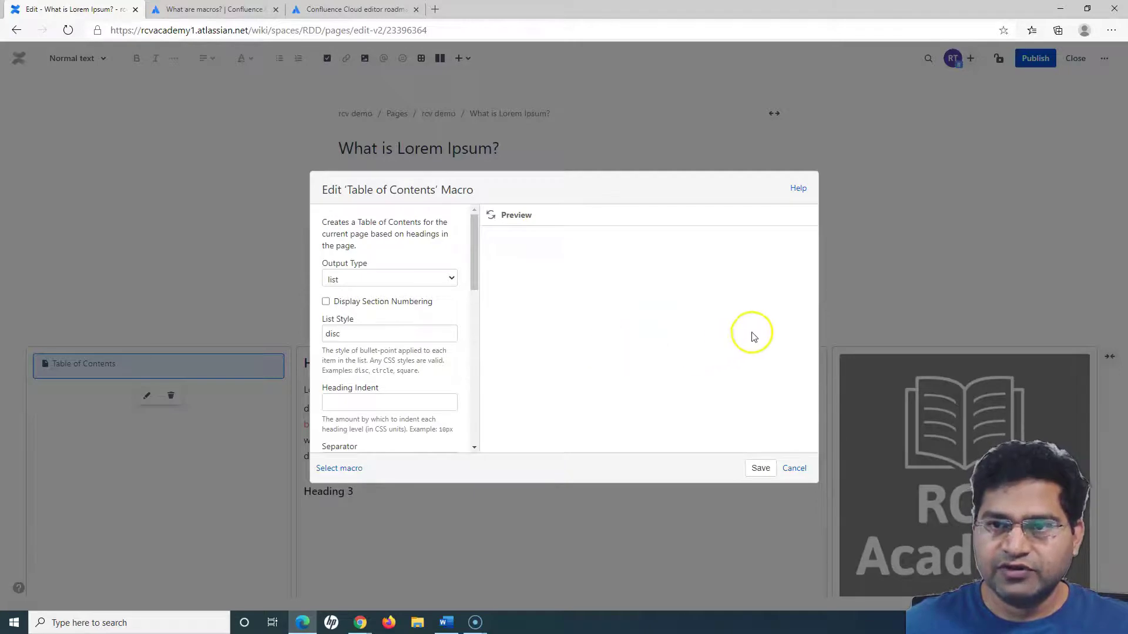
{"action": "left_click", "coordinate": [761, 470]}
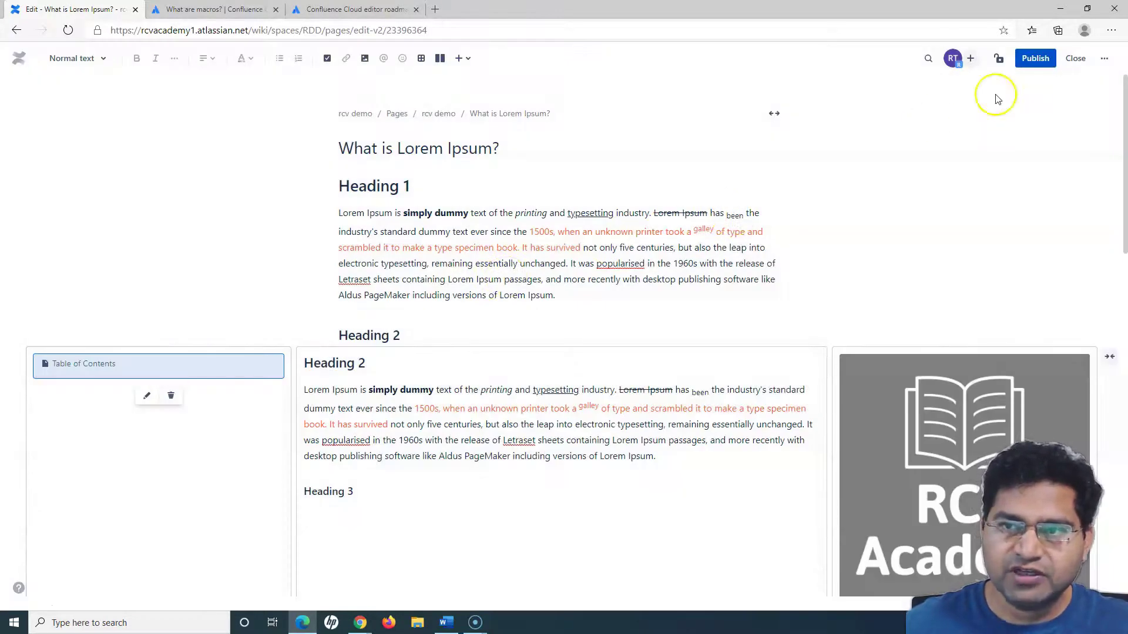
- Publish the page and compare its headings with the entries in the generated table of contents
{"action": "left_click", "coordinate": [1035, 58]}
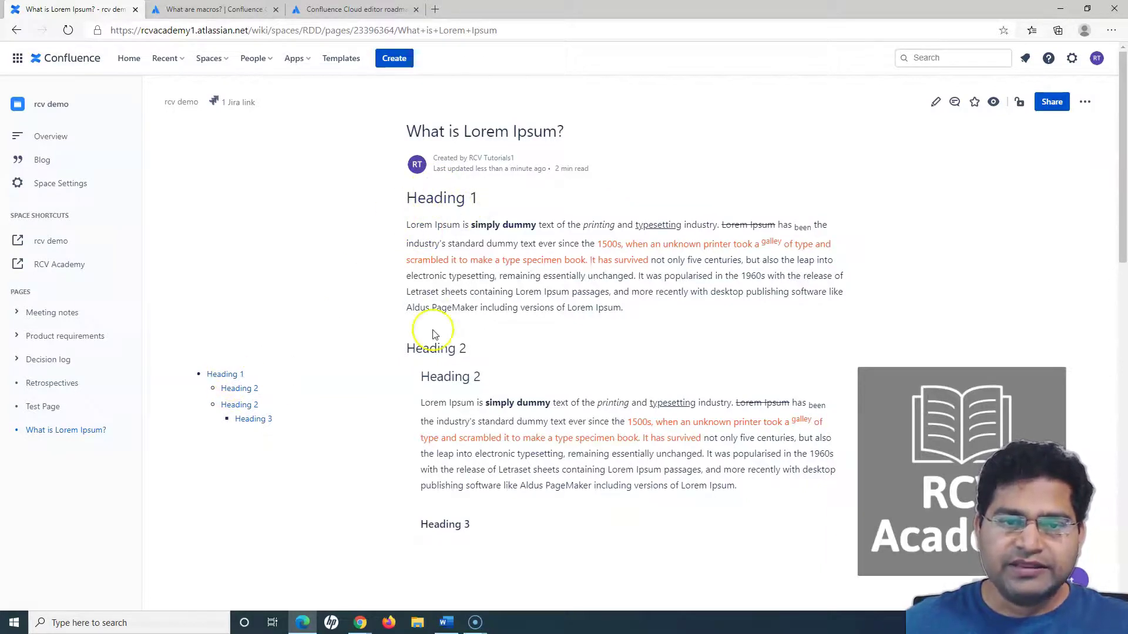
{"action": "left_click_drag", "start_coordinate": [404, 348], "coordinate": [458, 348]}
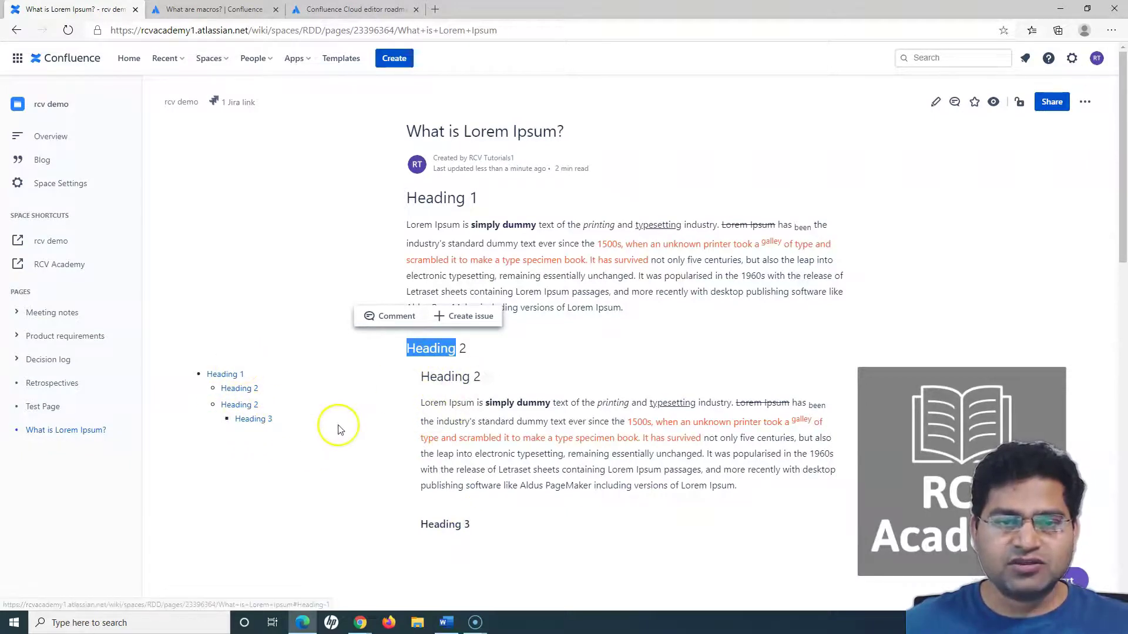
{"action": "left_click", "coordinate": [294, 382]}
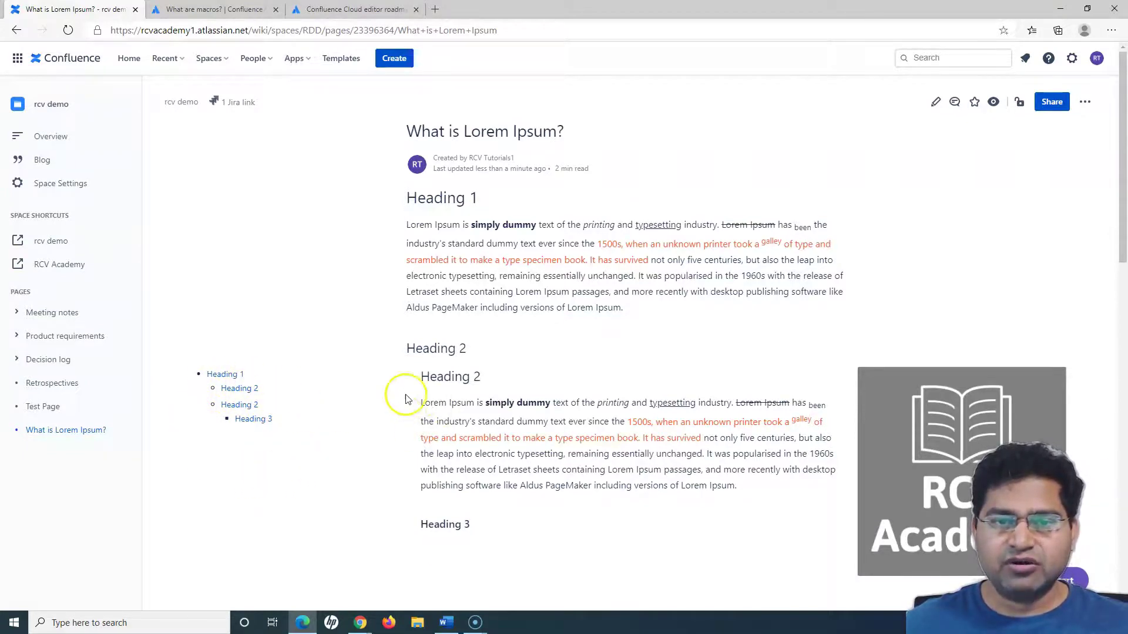
{"action": "scroll", "coordinate": [587, 435], "scroll_direction": "down", "scroll_amount": 4}
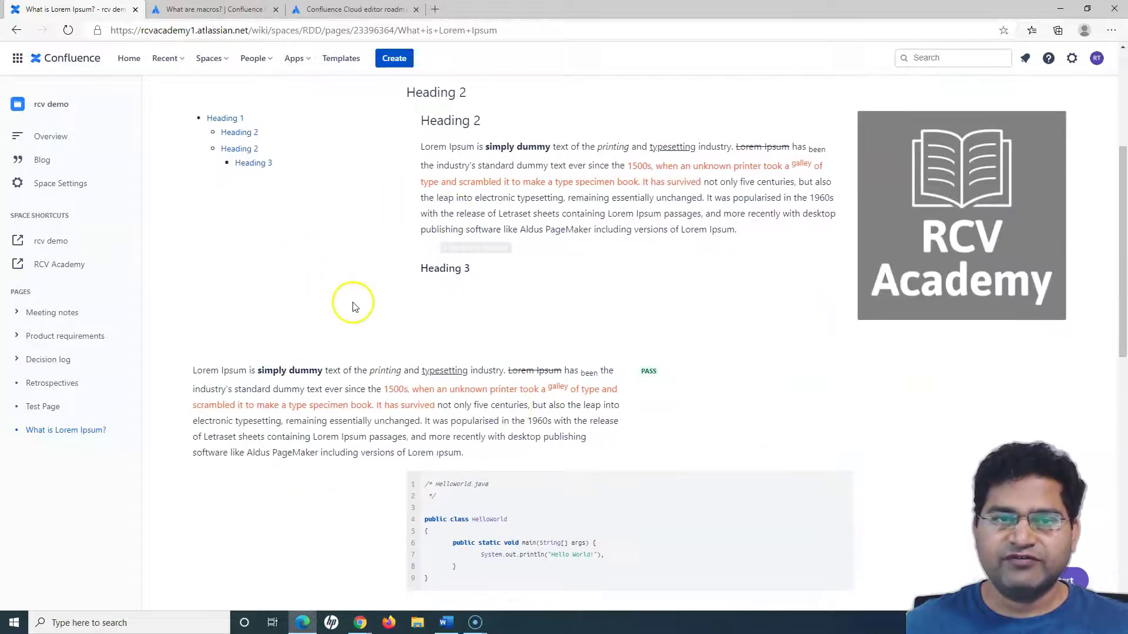
{"action": "scroll", "coordinate": [364, 317], "scroll_direction": "up", "scroll_amount": 4}
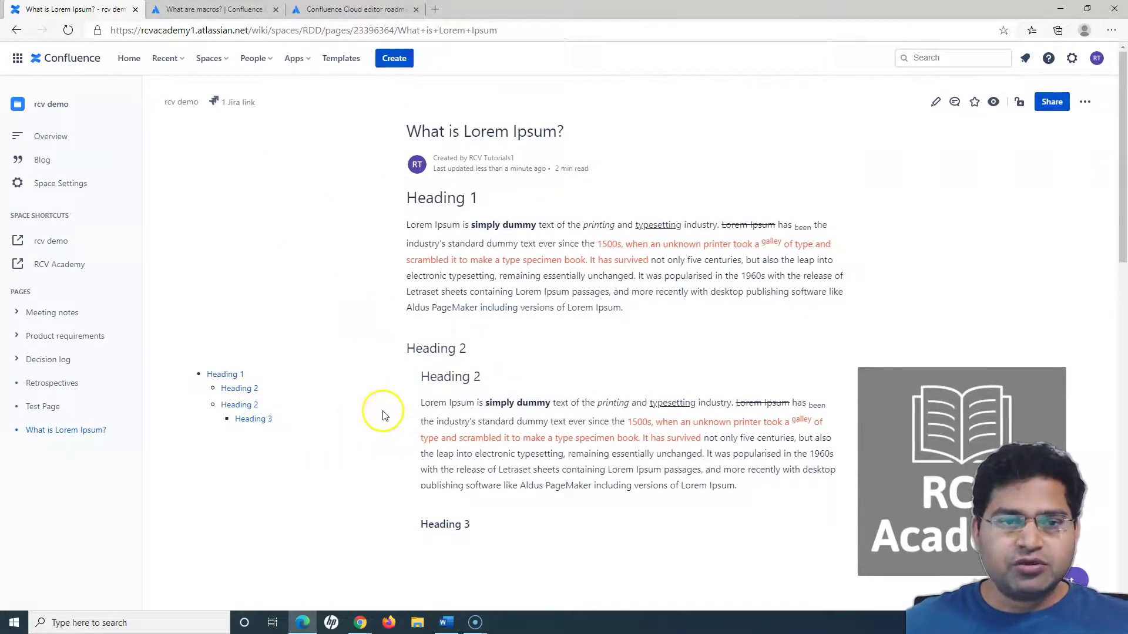
- Reopen the page for editing and center the middle column's paragraph under Heading 2
{"action": "left_click", "coordinate": [935, 102]}
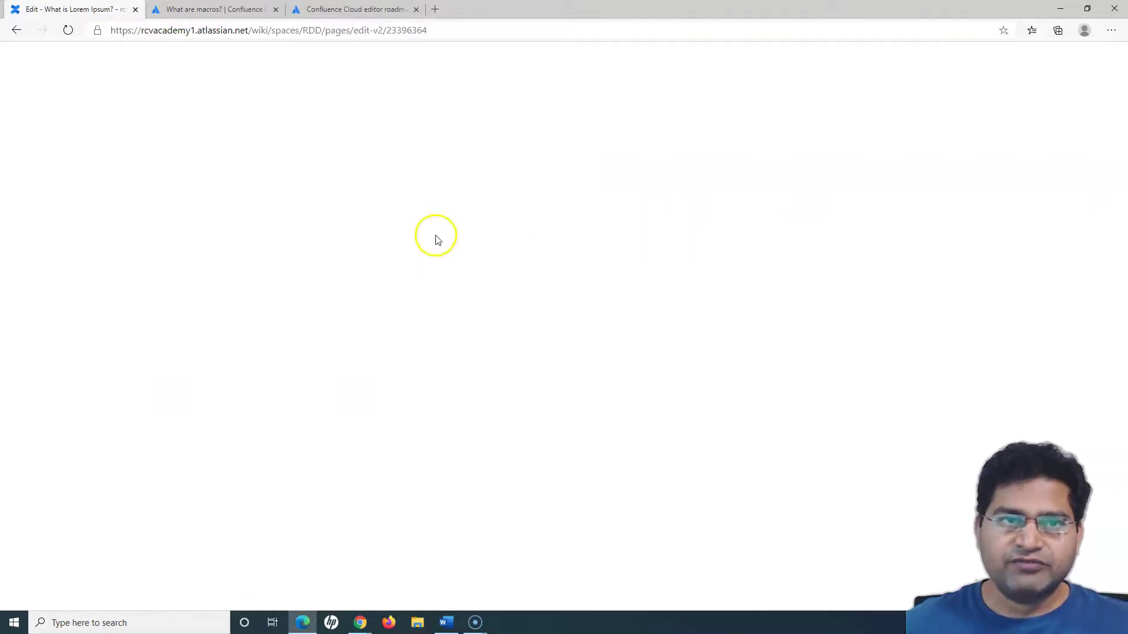
{"action": "left_click", "coordinate": [335, 424]}
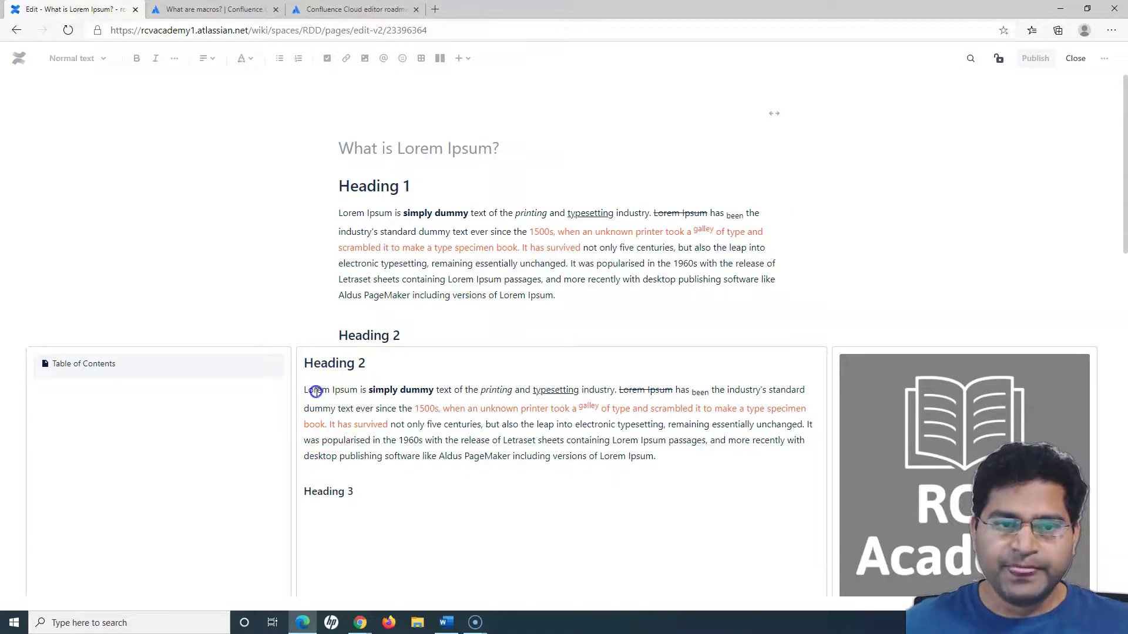
{"action": "left_click_drag", "start_coordinate": [657, 457], "coordinate": [294, 397]}
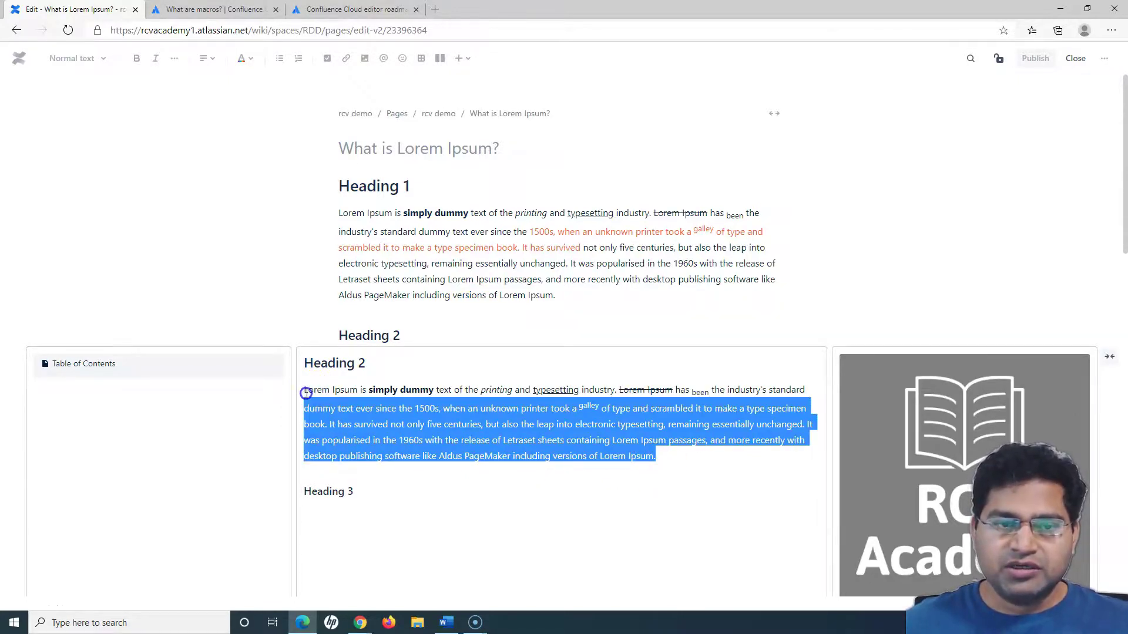
{"action": "left_click", "coordinate": [305, 390]}
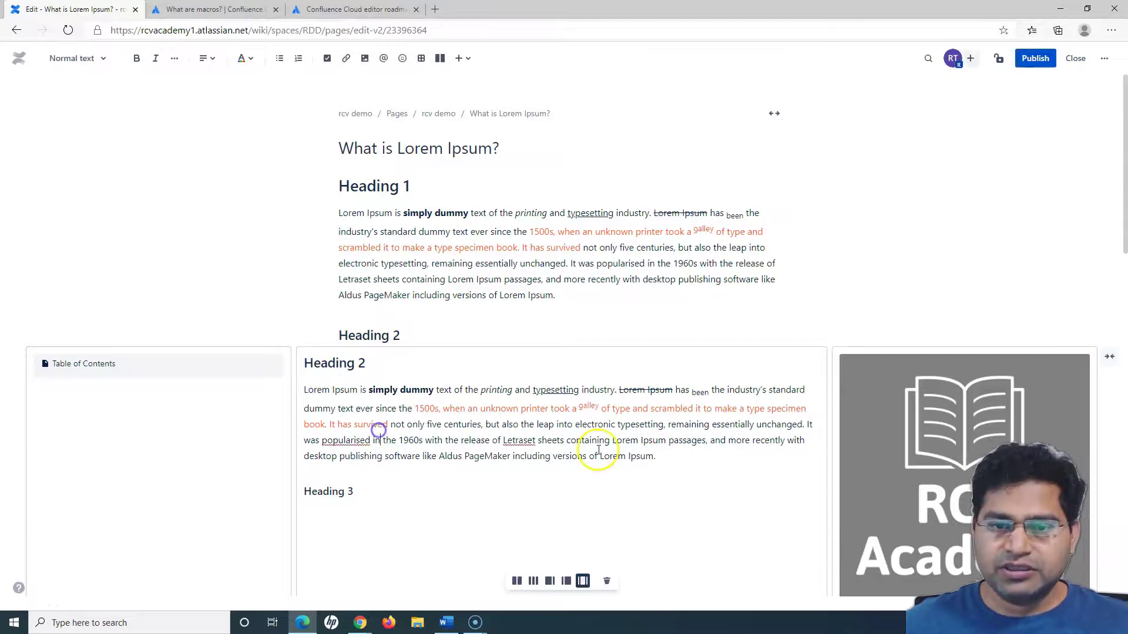
{"action": "left_click_drag", "start_coordinate": [661, 455], "coordinate": [304, 392]}
{"action": "left_click", "coordinate": [212, 61]}
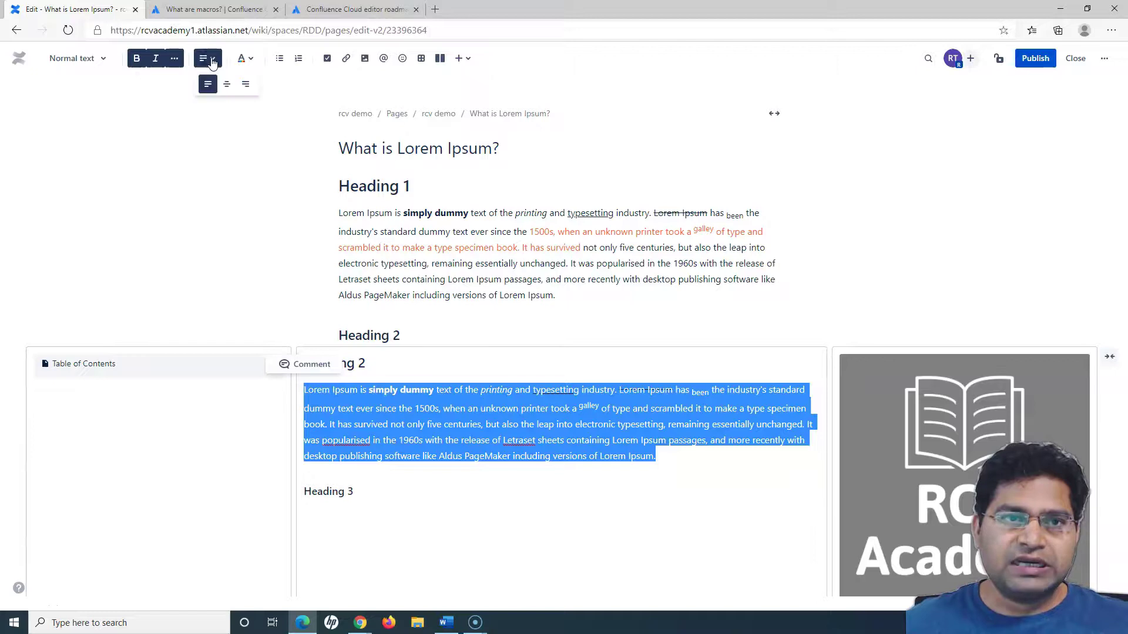
{"action": "left_click", "coordinate": [225, 85]}
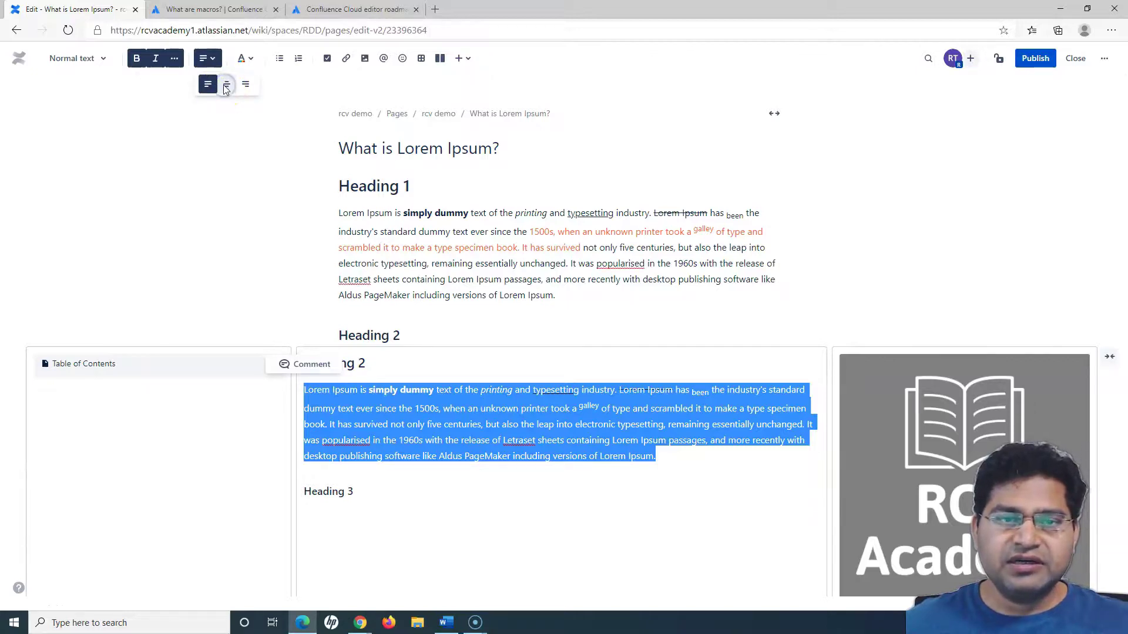
- Set the middle column paragraph's alignment back to left
{"action": "left_click", "coordinate": [211, 61]}
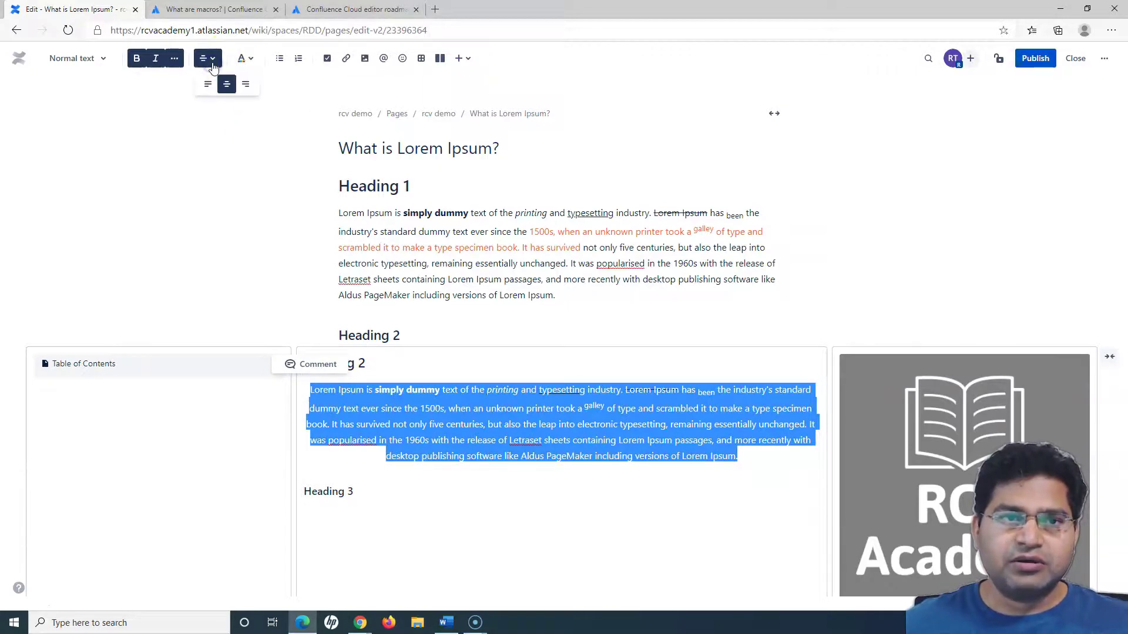
{"action": "left_click", "coordinate": [209, 89]}
{"action": "left_click", "coordinate": [242, 94]}
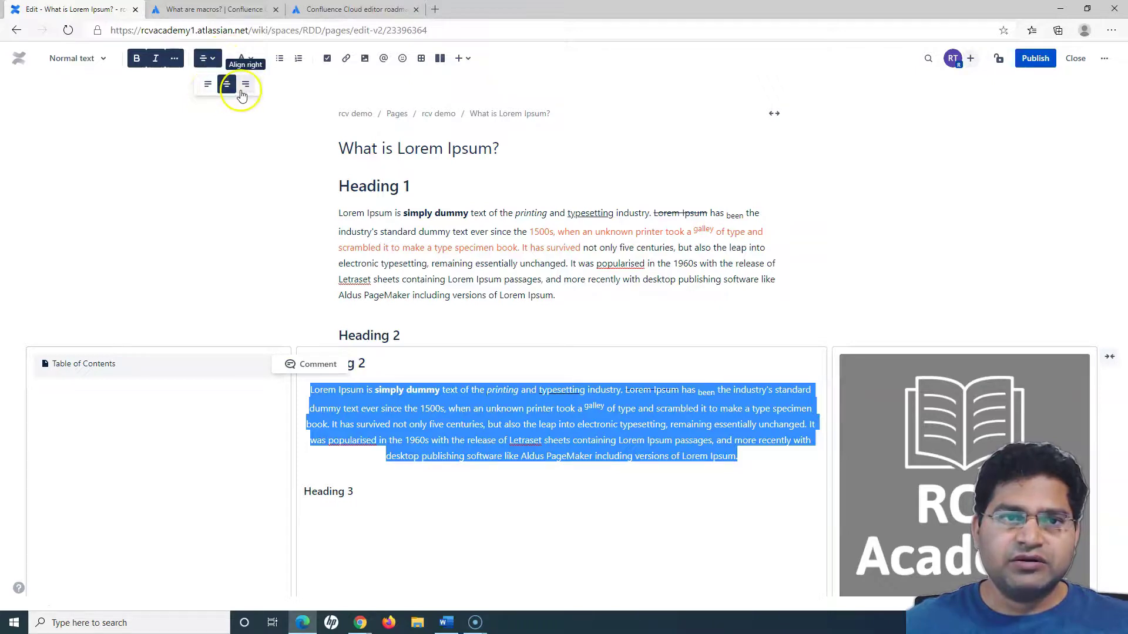
{"action": "left_click", "coordinate": [208, 86]}
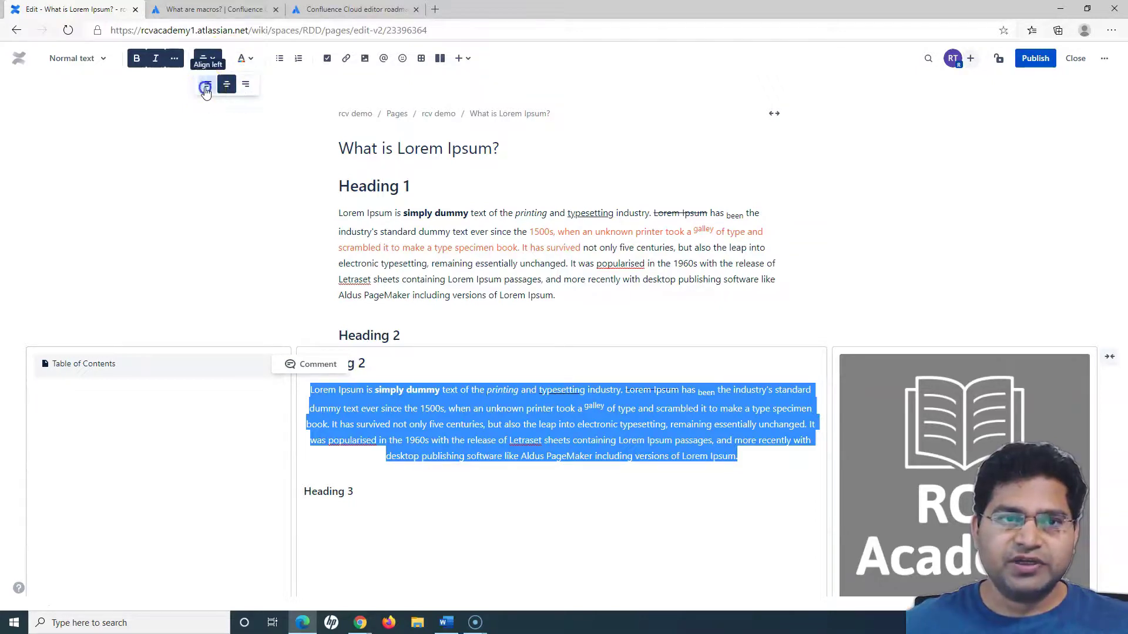
- View the settings of the Table of Contents macro in the first column and leave them without saving
{"action": "left_click", "coordinate": [157, 367]}
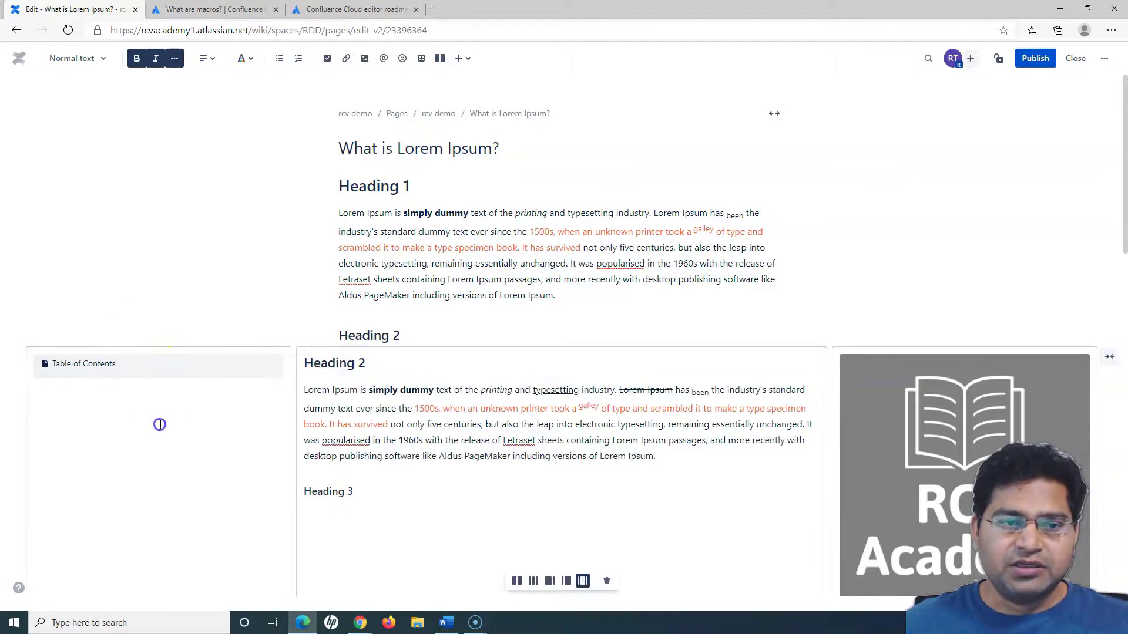
{"action": "left_click", "coordinate": [126, 378]}
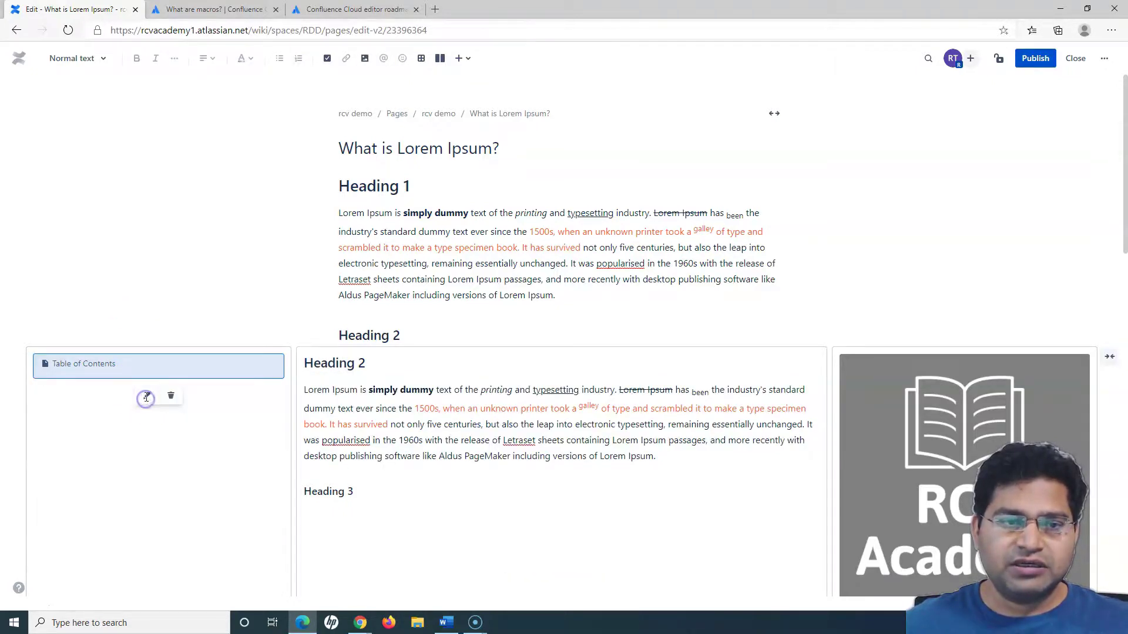
{"action": "left_click", "coordinate": [146, 397]}
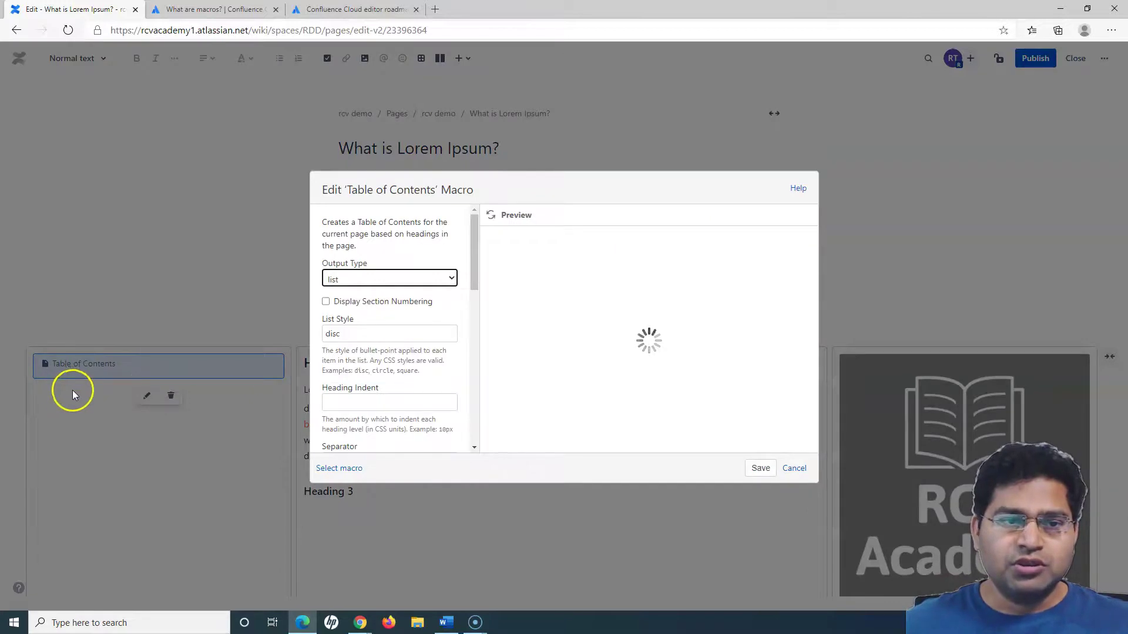
{"action": "left_click", "coordinate": [794, 468]}
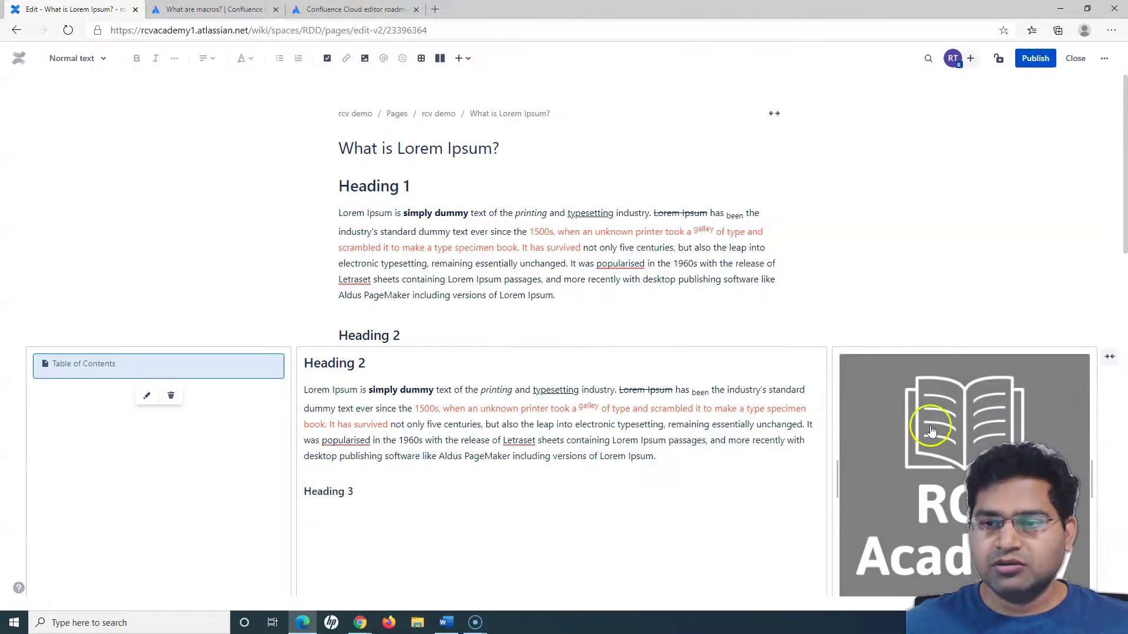
- Try left alignment on the RCV Academy logo in the third column and set it back to center
{"action": "left_click", "coordinate": [933, 428]}
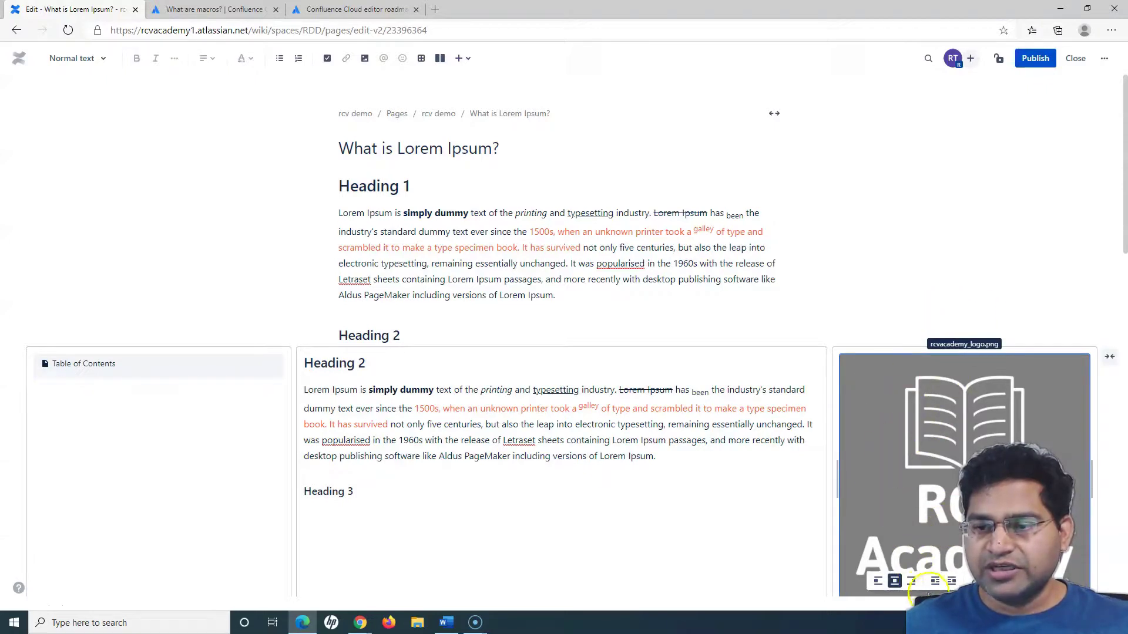
{"action": "left_click", "coordinate": [877, 582]}
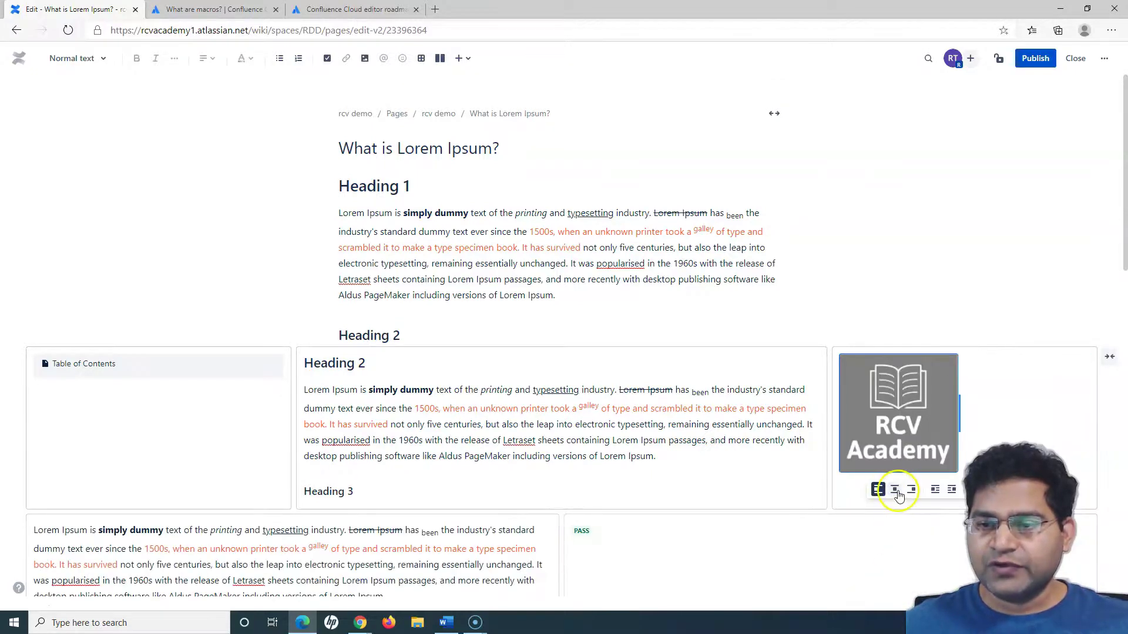
{"action": "left_click", "coordinate": [897, 495]}
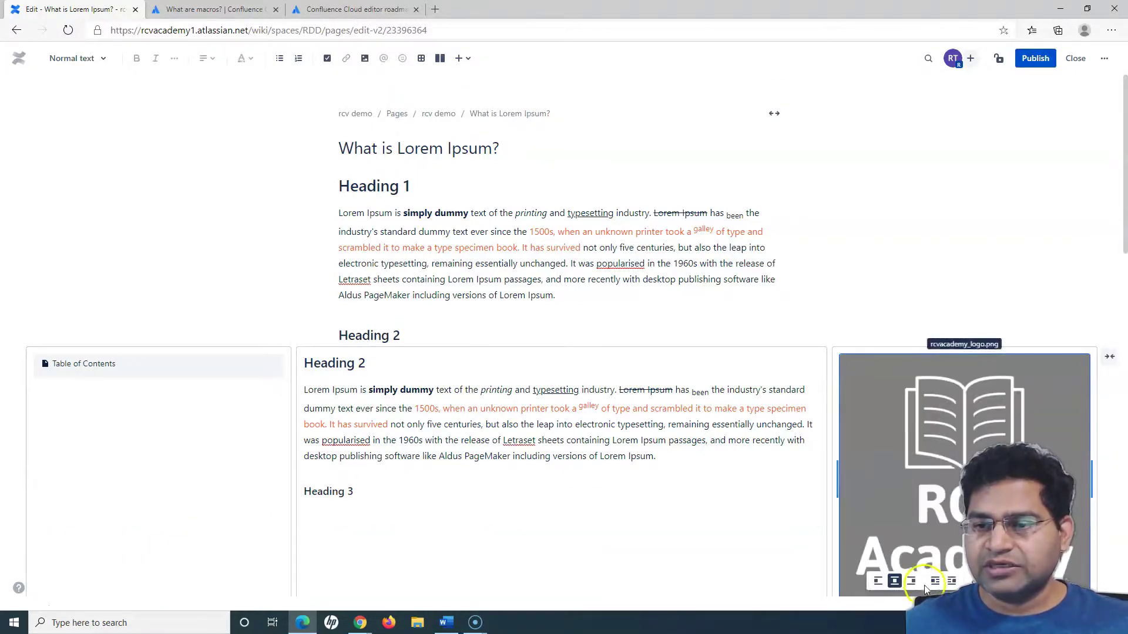